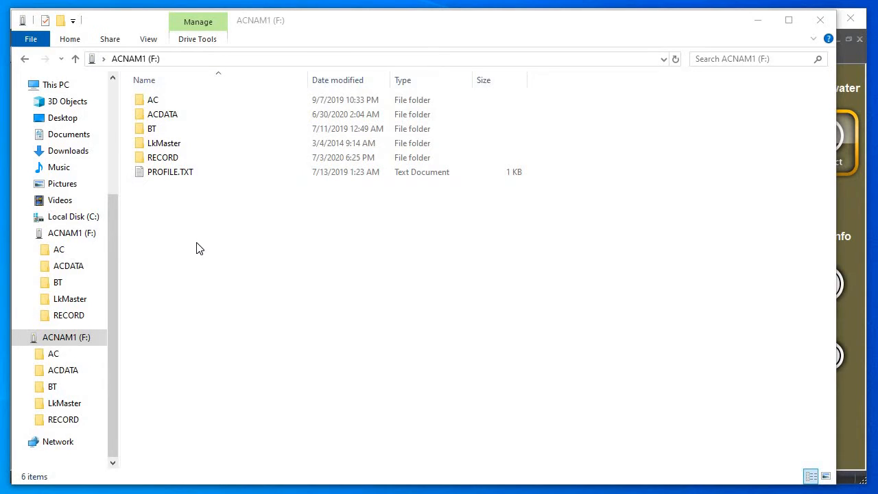
Check the contents of the RECORD folder on the ACNAM1 (F:) drive and close the folder window
double_click(170, 163)
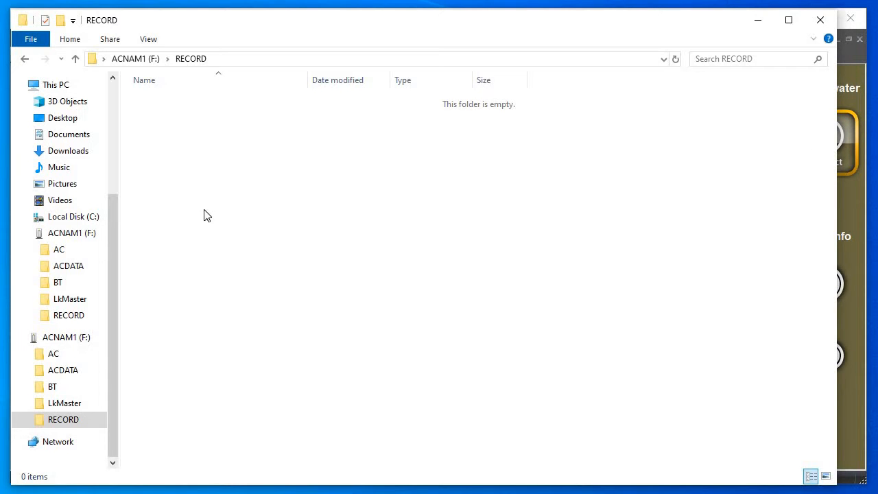
click(819, 23)
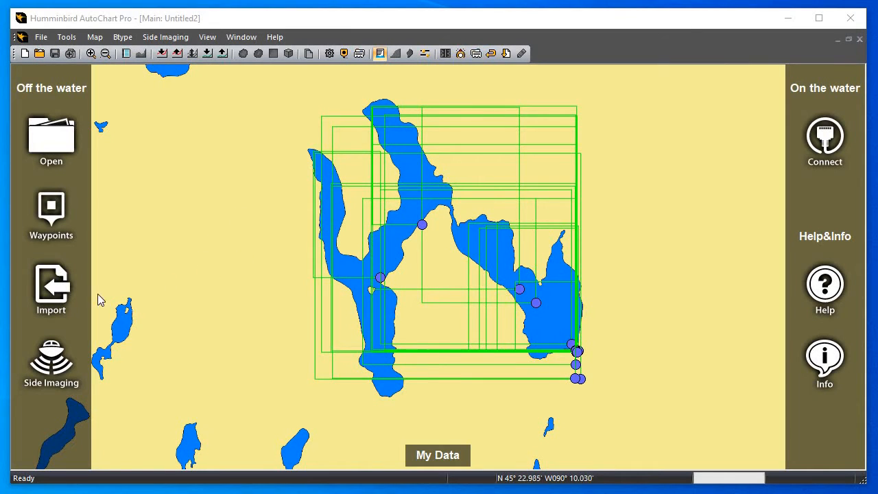
Import the sonar logs R00140.DAT and R00141.DAT from the Sonar Recordings\Spirit folder and acknowledge the conversion
click(53, 293)
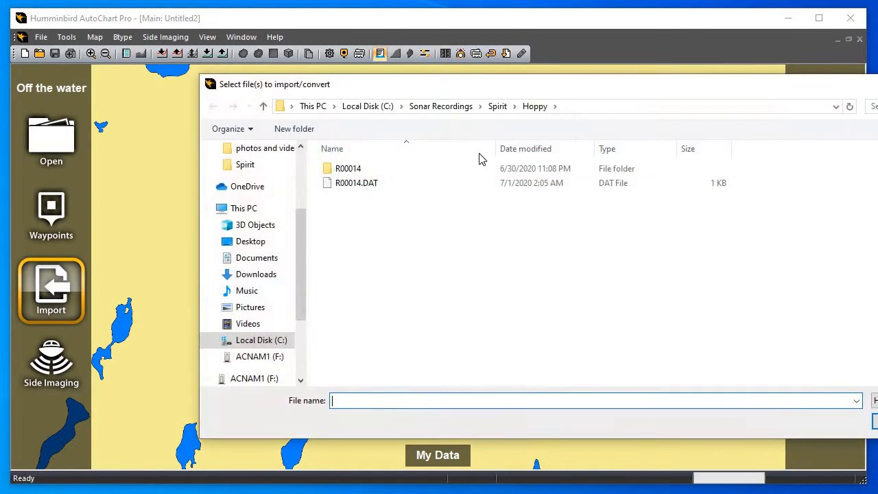
click(495, 108)
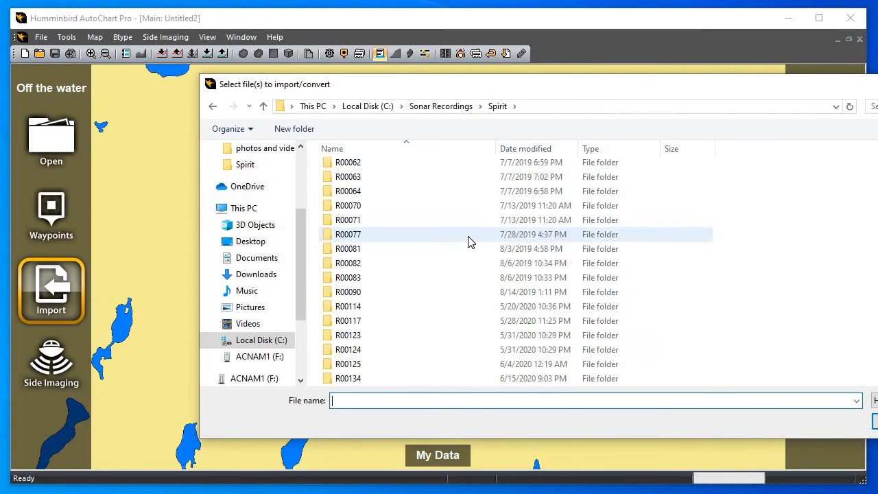
scroll(468, 241, down, 8)
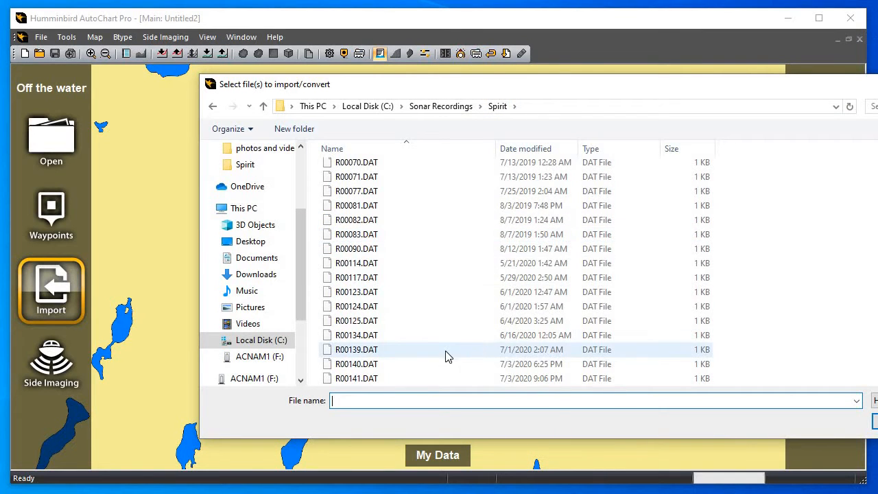
click(384, 364)
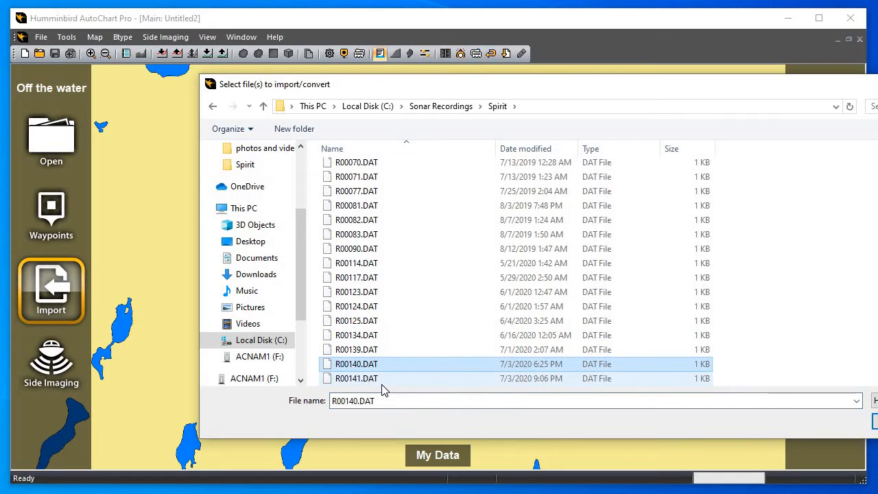
shift+click(384, 378)
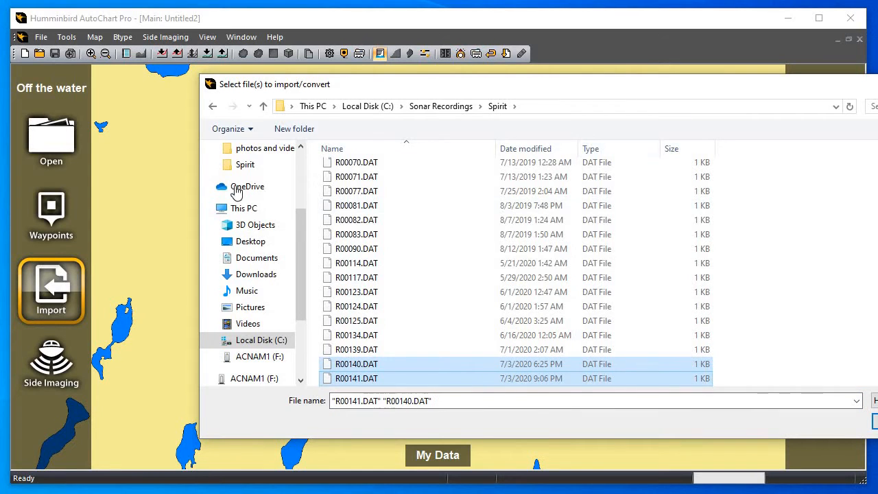
drag(387, 90, 521, 80)
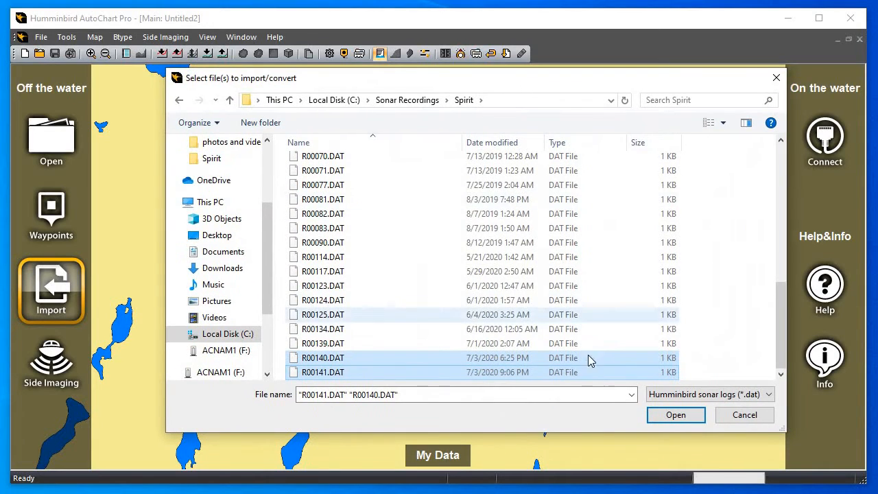
click(676, 416)
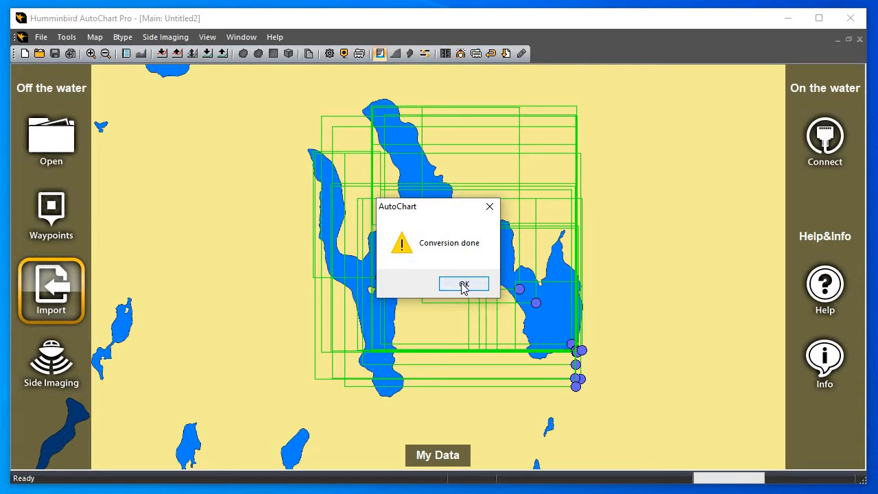
click(464, 285)
Load the recorded depth data for the lake with Map Here, centred between its arms
right_click(431, 256)
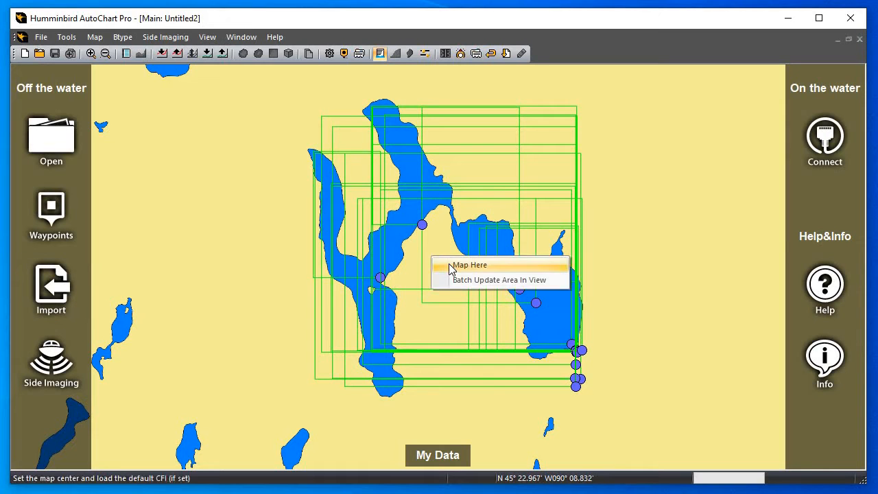
click(451, 266)
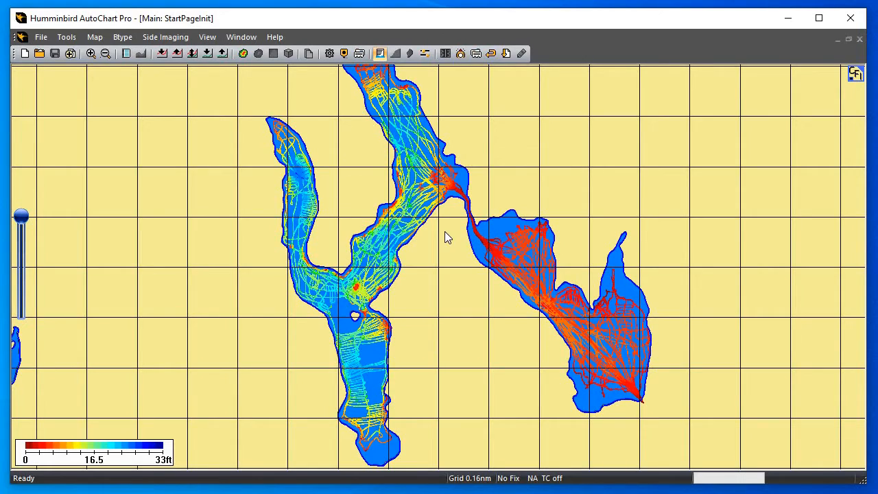
Trace which source file a data point in the southern arm's western transects belongs to, leaving the point unchanged
drag(444, 231, 415, 175)
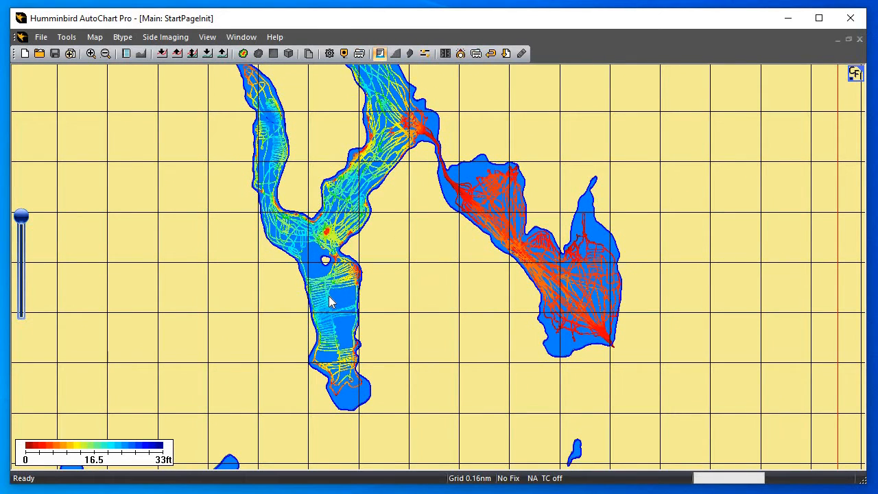
scroll(222, 253, up, 4)
scroll(222, 253, down, 4)
drag(262, 238, 335, 209)
scroll(405, 286, up, 3)
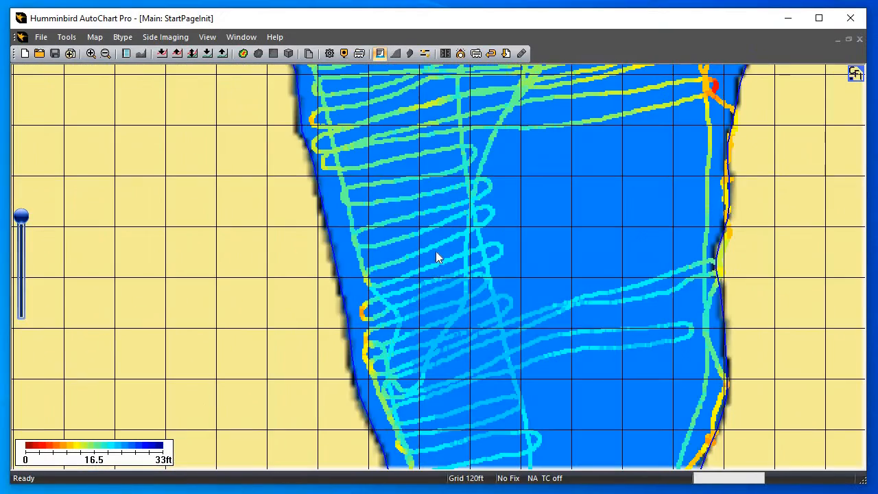
right_click(437, 243)
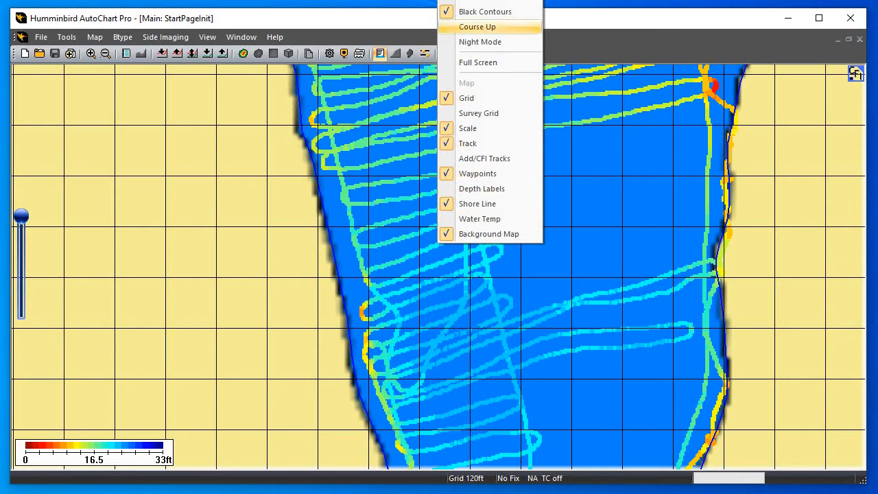
click(480, 1)
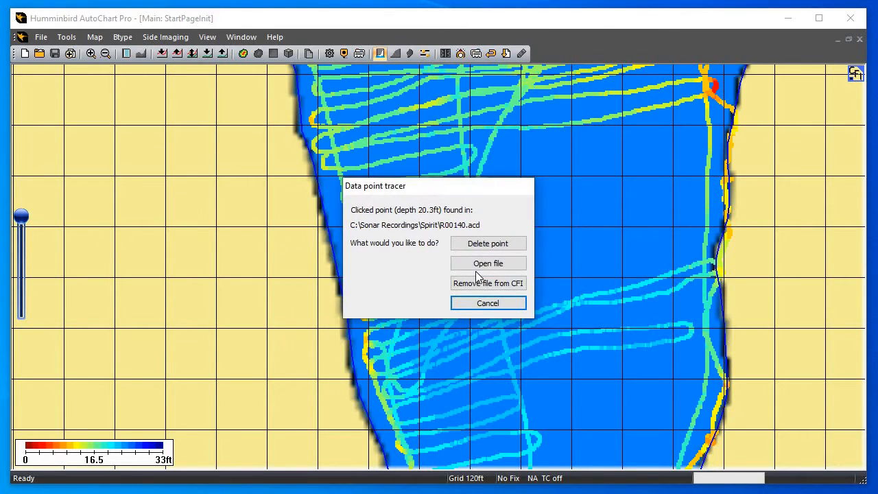
click(479, 304)
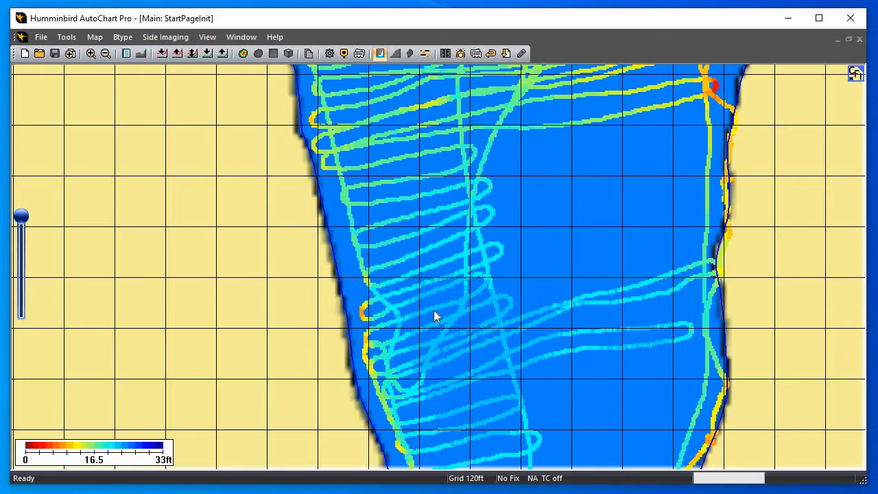
Trace a track point in the southern arm's western transects and open its source file, R00140.acd, for editing
right_click(415, 252)
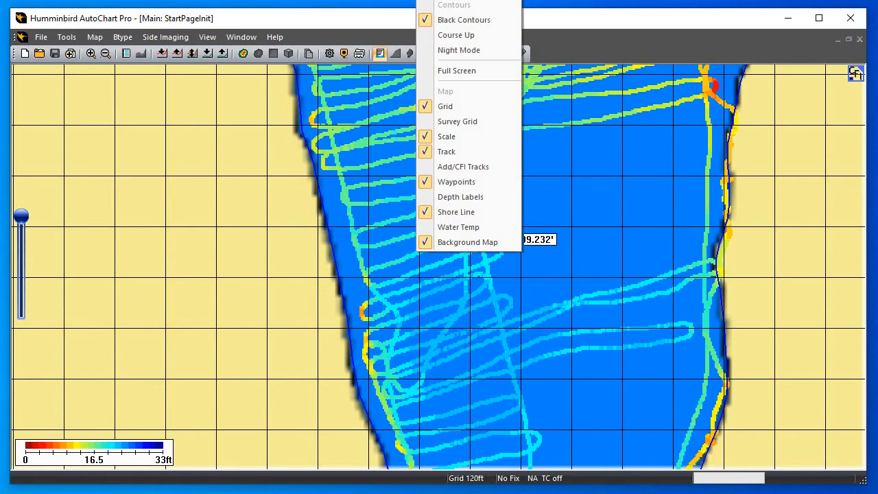
click(468, 1)
click(491, 262)
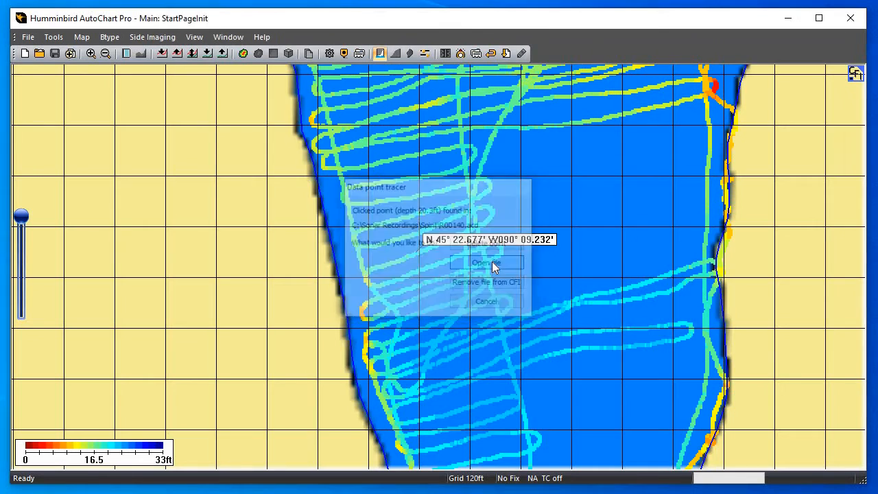
Examine the back-and-forth transects of the R00140.acd track in the lake's southern arm
scroll(518, 265, down, 4)
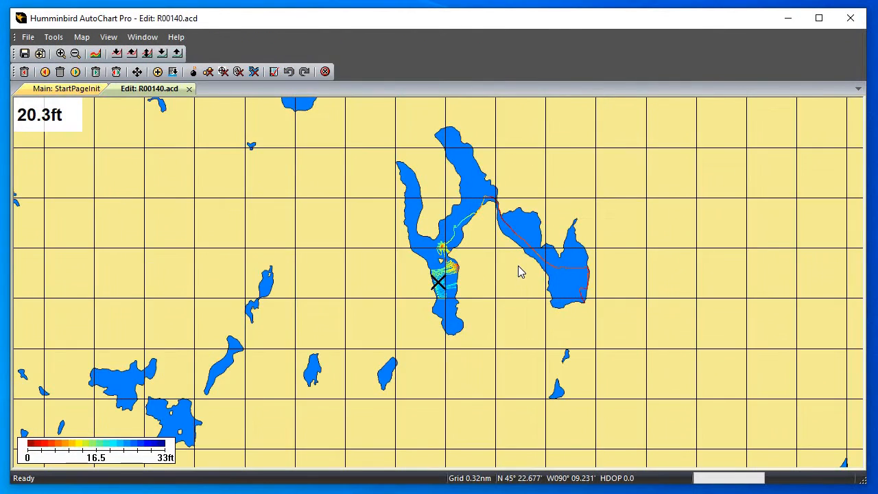
scroll(518, 265, up, 1)
mouse_move(450, 280)
mouse_down()
mouse_move(391, 317)
mouse_move(387, 259)
mouse_up()
scroll(352, 340, up, 2)
mouse_move(312, 365)
mouse_down()
mouse_move(453, 335)
mouse_move(733, 210)
mouse_up()
drag(396, 282, 497, 231)
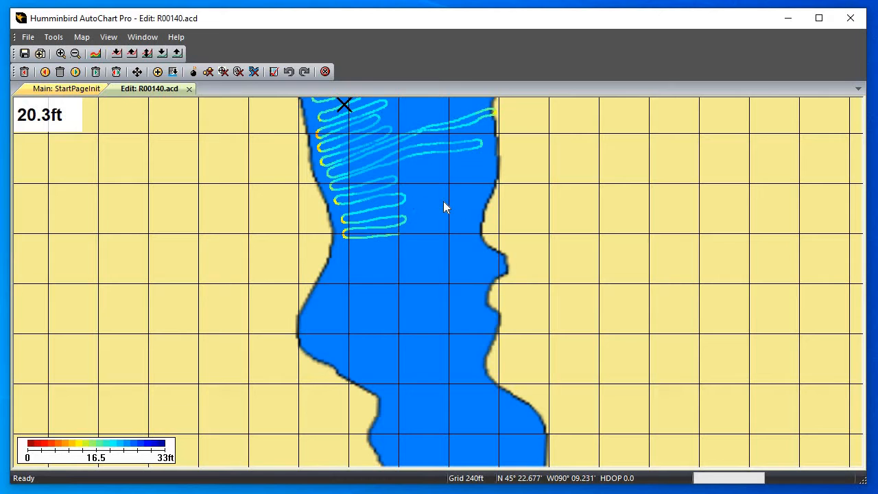
scroll(443, 201, down, 2)
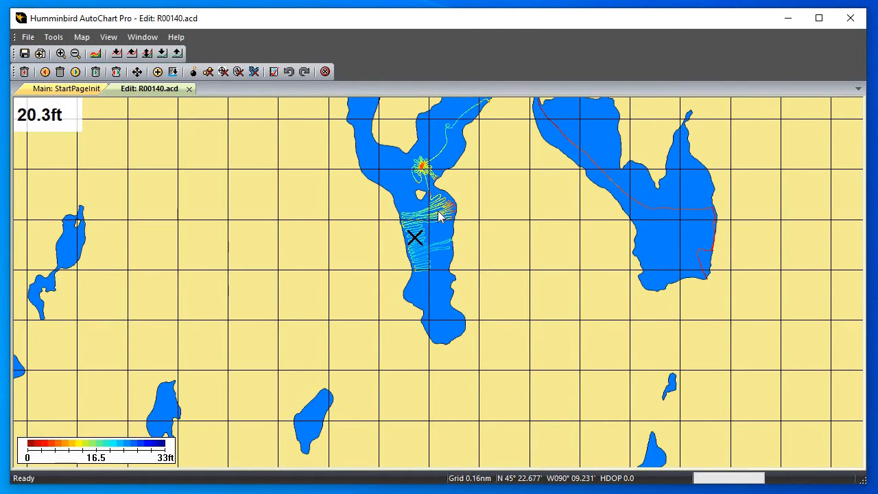
Examine the flower-shaped cluster of passes over the shallow hump just north of the small island
drag(418, 185, 397, 243)
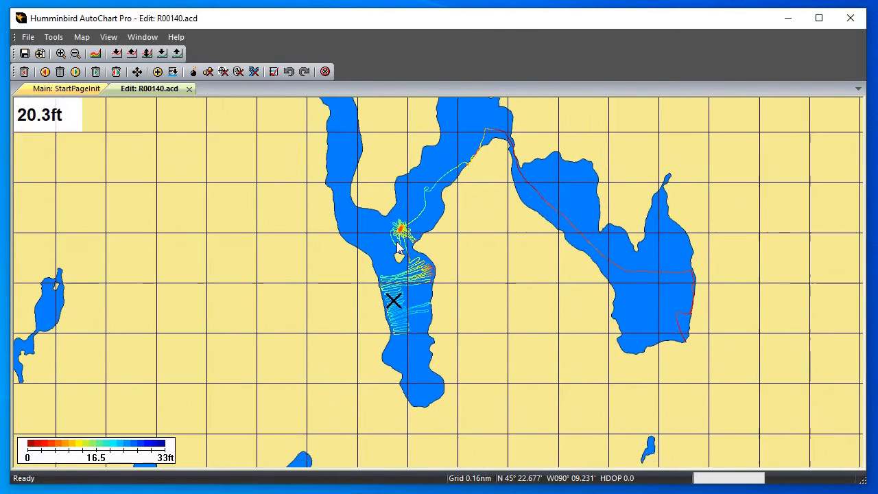
scroll(387, 239, up, 2)
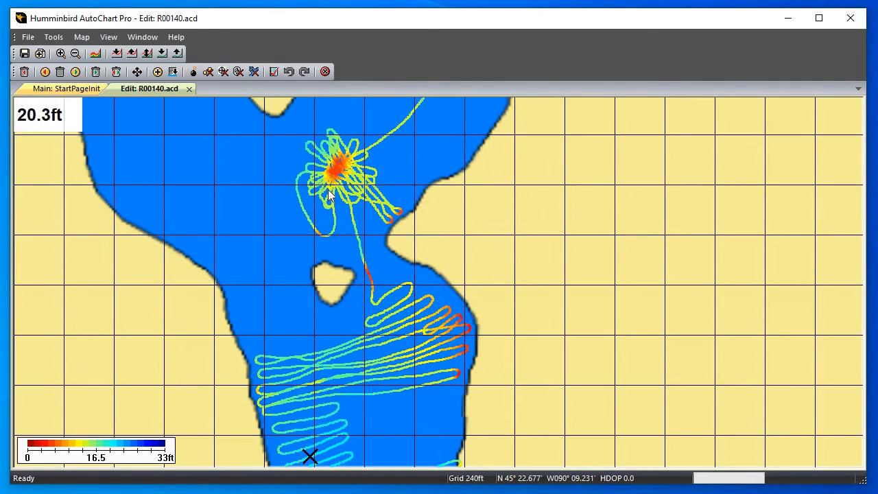
scroll(325, 182, up, 1)
drag(317, 171, 439, 318)
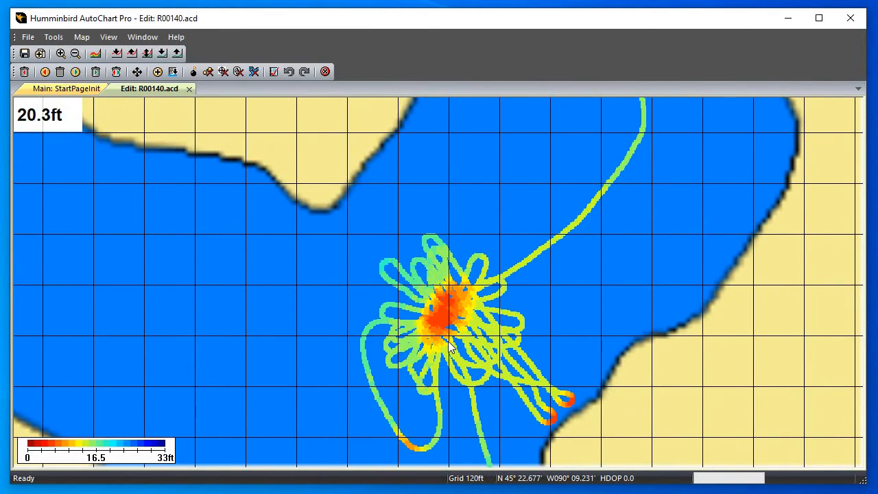
scroll(450, 346, up, 1)
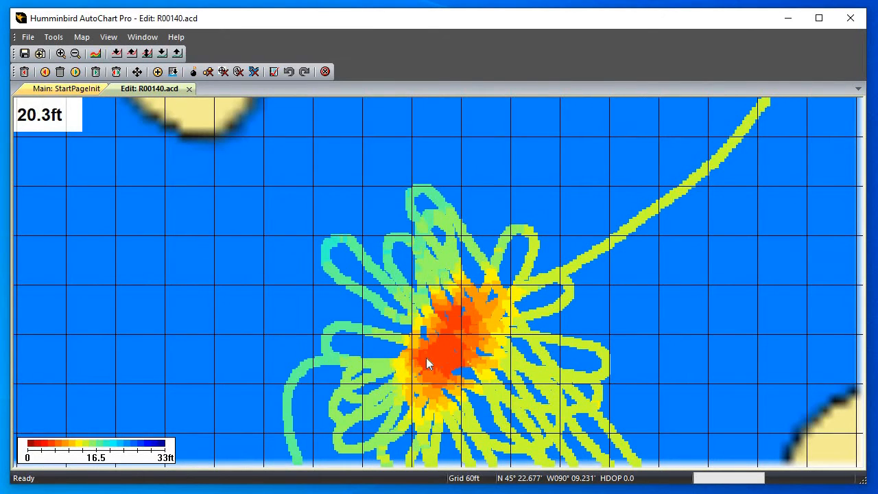
scroll(472, 377, up, 1)
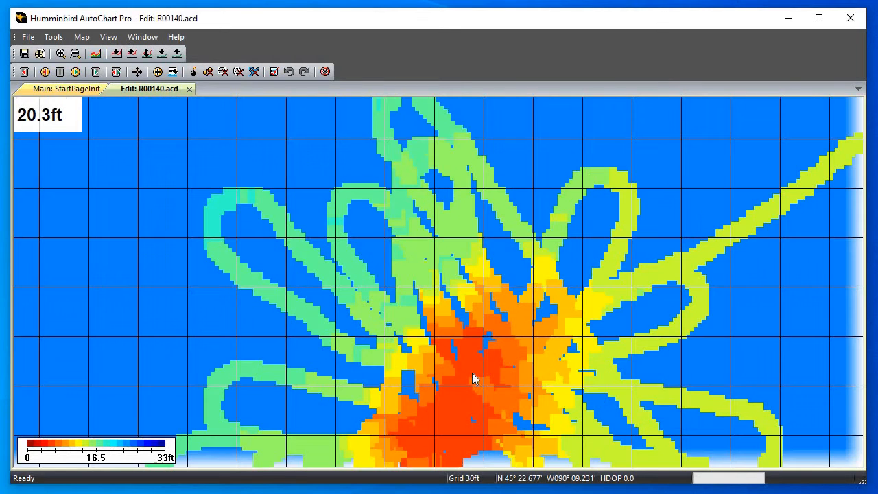
drag(472, 378, 421, 247)
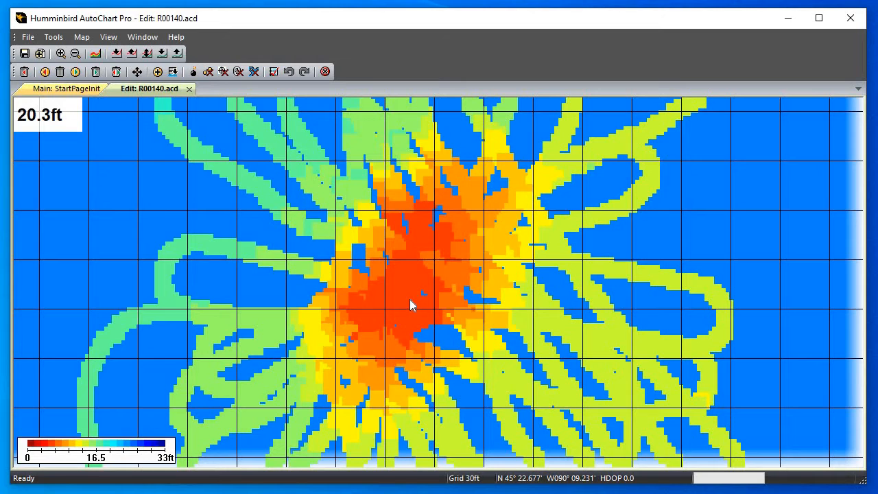
scroll(410, 299, down, 4)
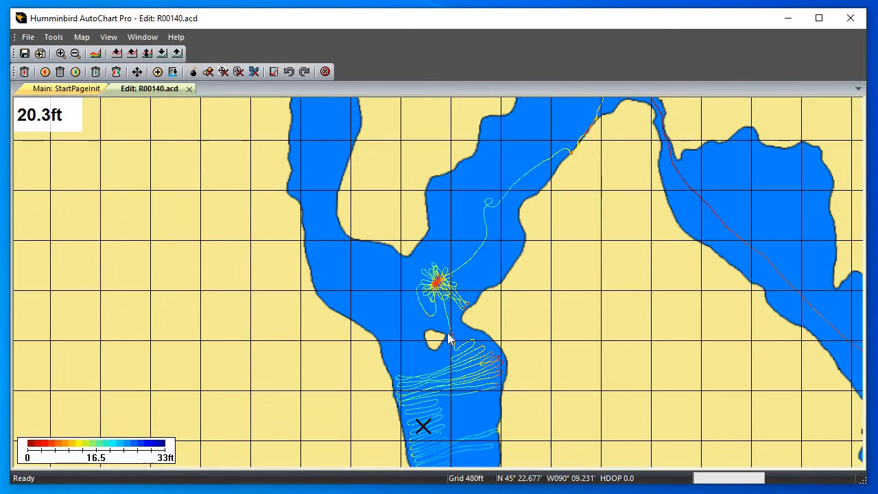
Remove all points with zero depth from the R00140.acd track
scroll(454, 335, down, 1)
drag(498, 341, 376, 301)
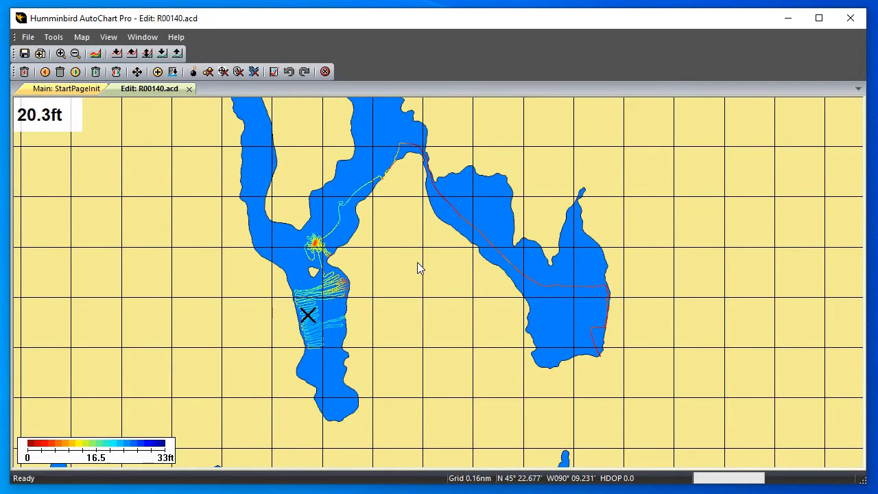
click(238, 72)
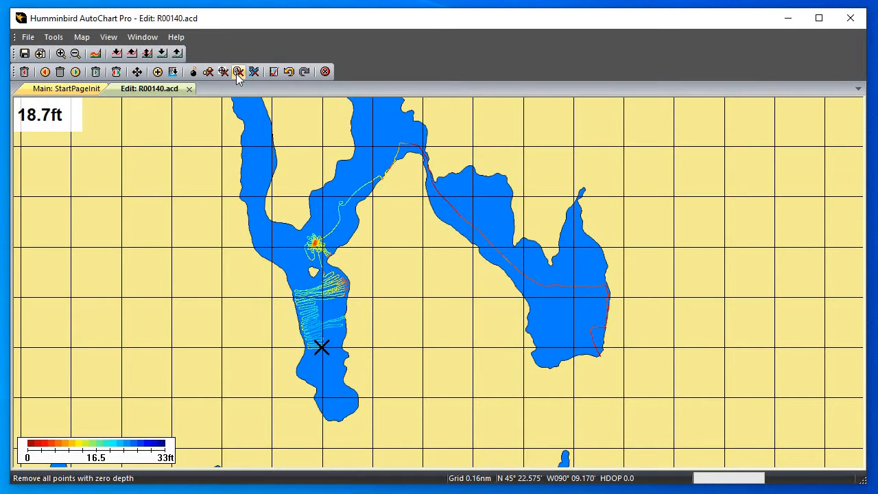
Go to the track's extreme maximum depth value and delete the false deep points along the eastern shoreline
click(53, 37)
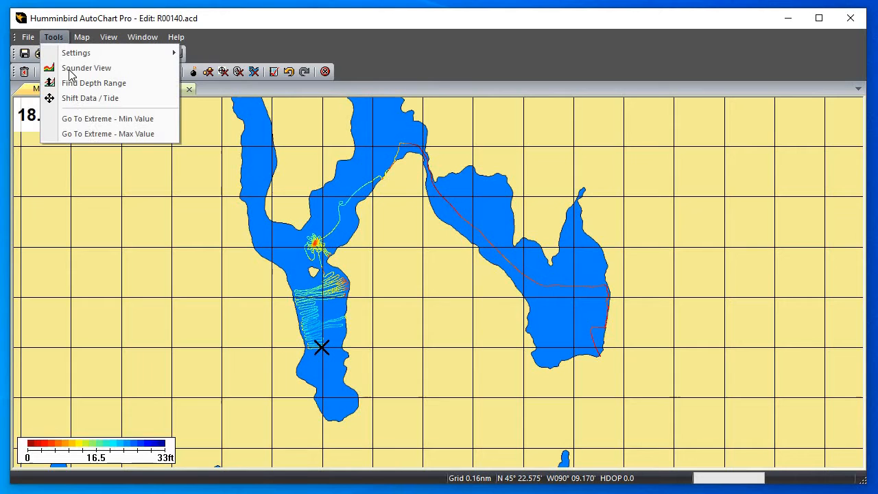
click(83, 133)
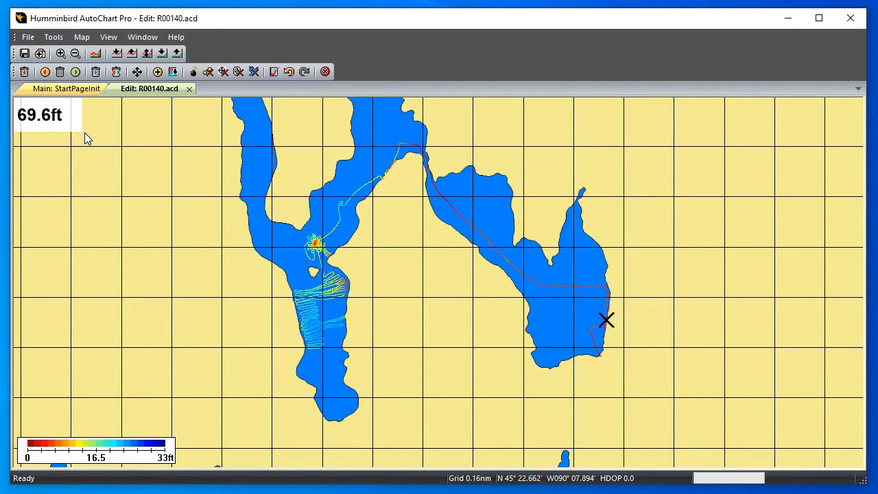
drag(502, 290, 431, 282)
scroll(644, 346, up, 1)
drag(510, 289, 492, 294)
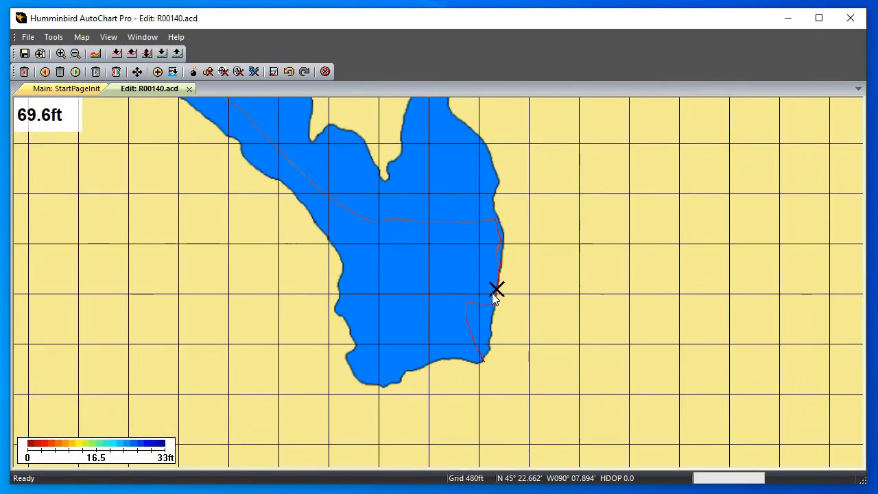
scroll(492, 294, up, 2)
drag(647, 317, 487, 271)
scroll(487, 270, up, 2)
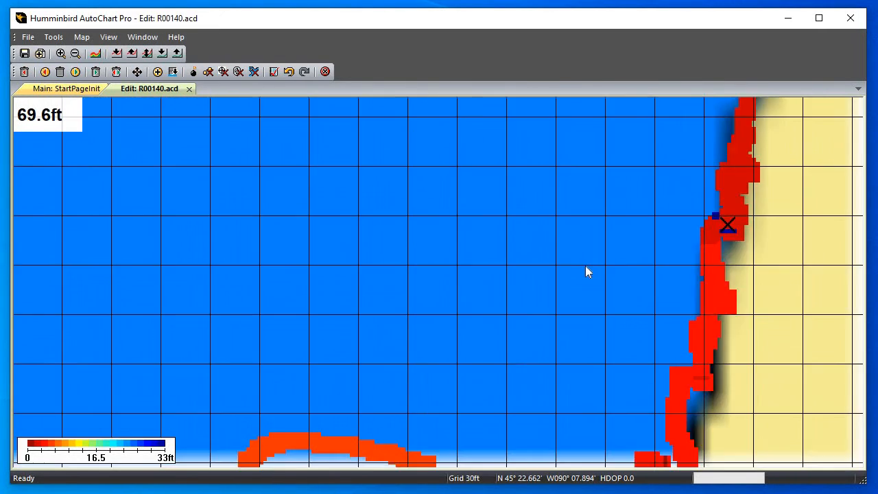
drag(611, 254, 398, 243)
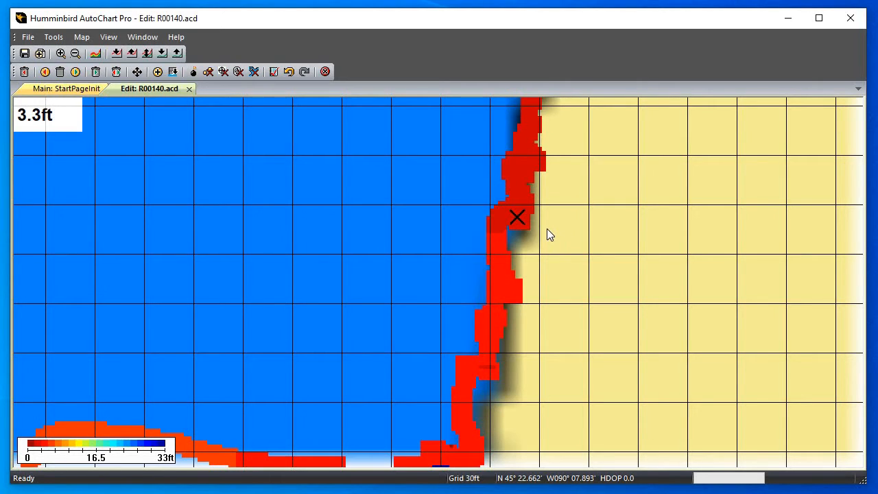
Select the isolated deep point where the track bends west from the eastern shoreline and delete it
drag(513, 154, 430, 292)
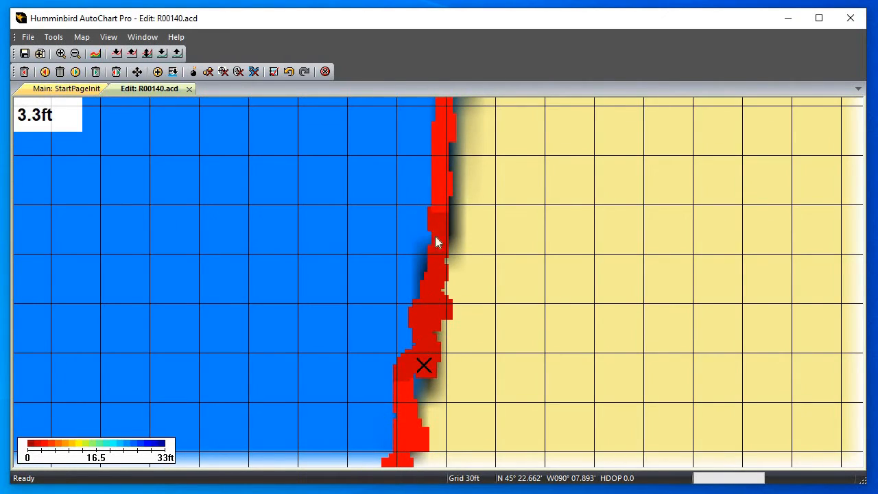
drag(394, 380, 400, 243)
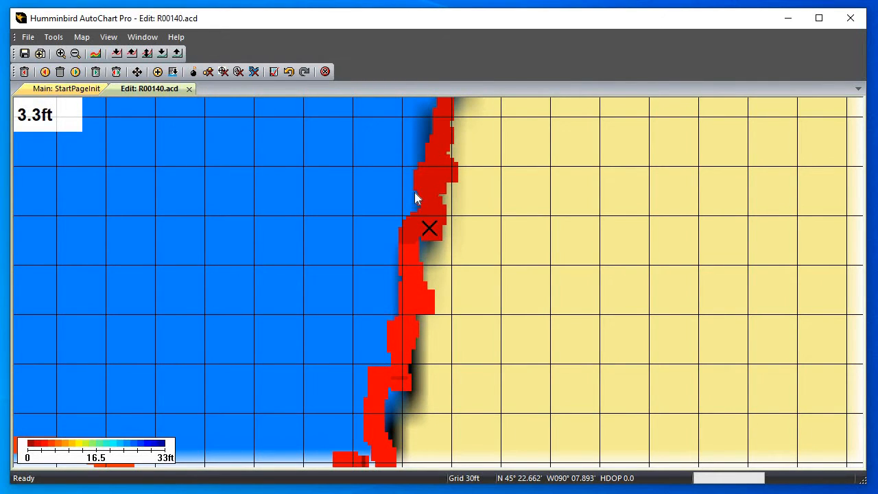
drag(397, 323, 414, 192)
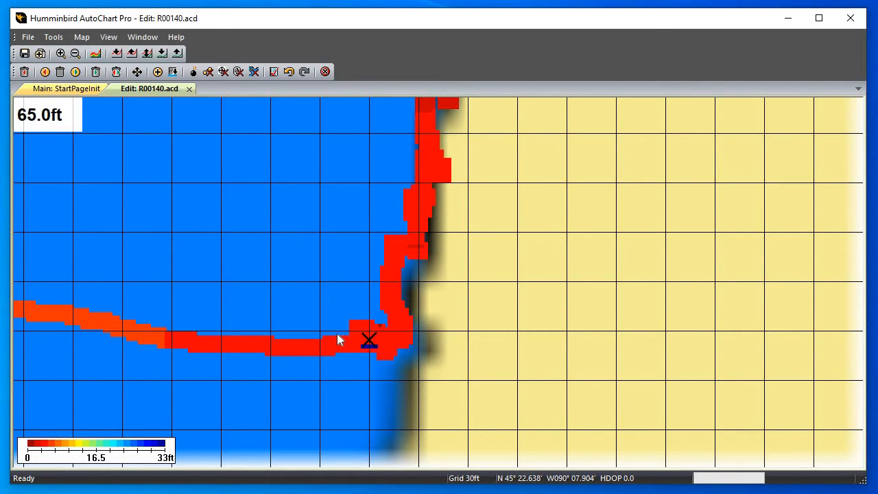
click(237, 343)
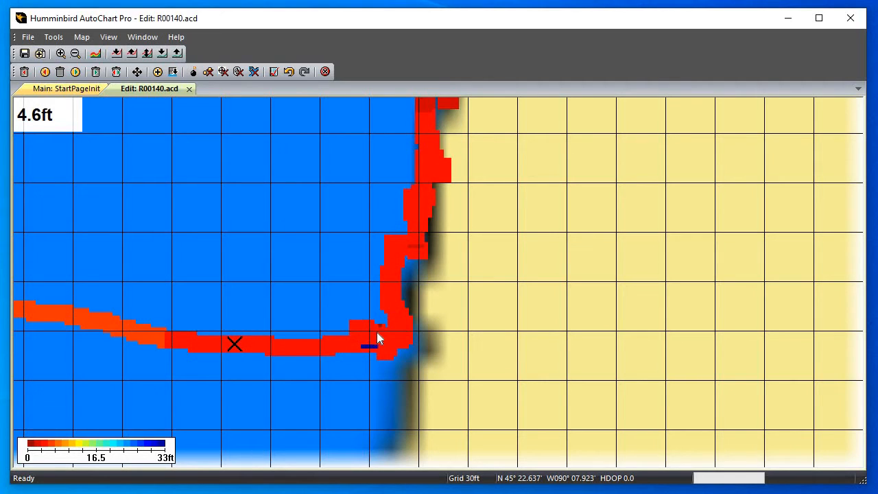
click(368, 342)
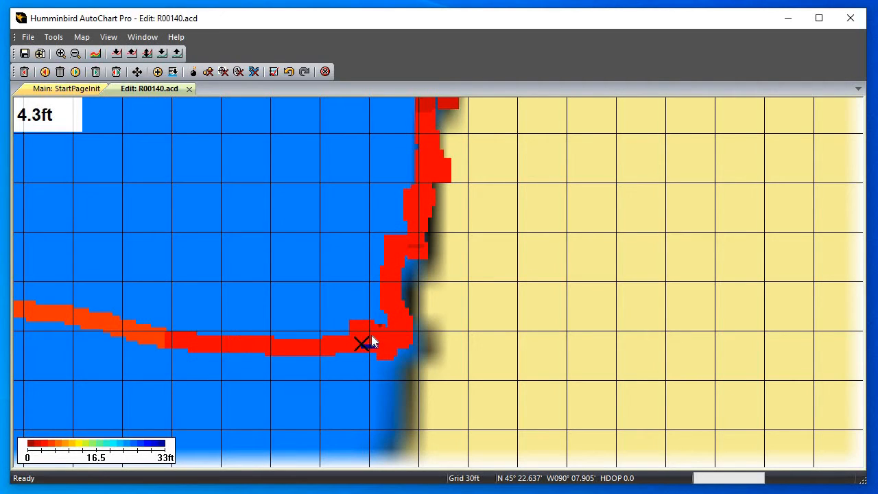
click(368, 341)
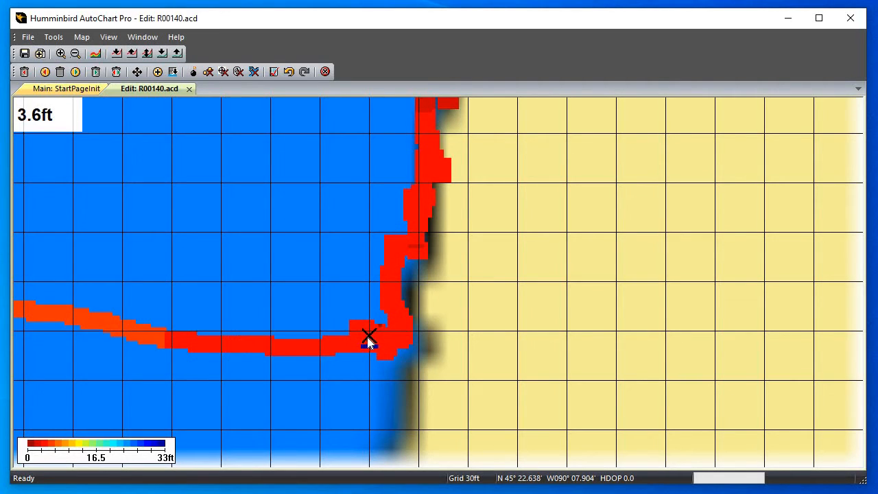
click(365, 342)
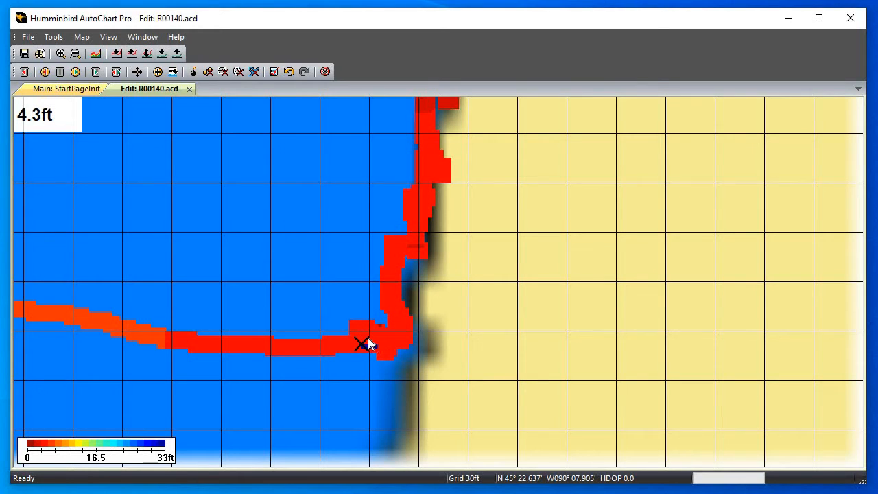
click(368, 340)
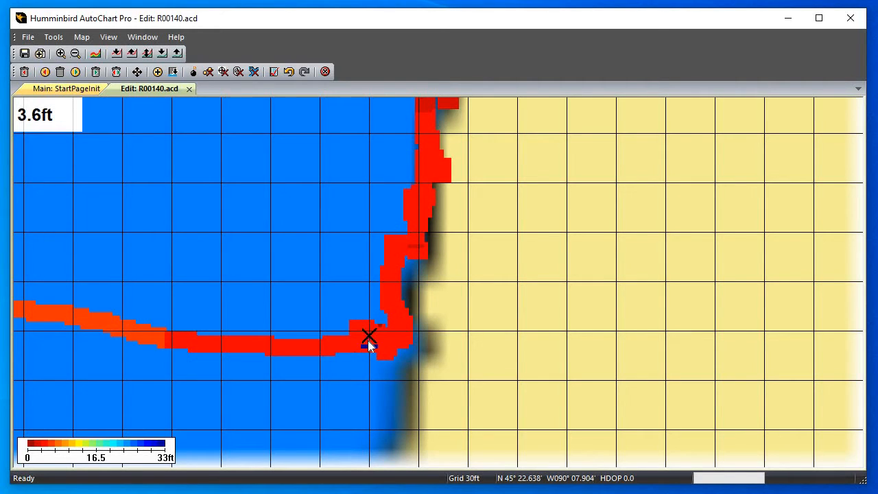
key(Right)
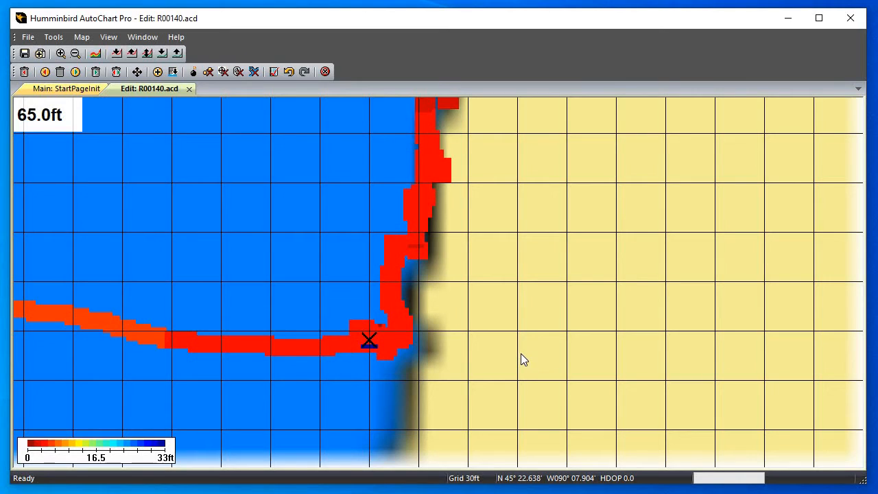
key(Left)
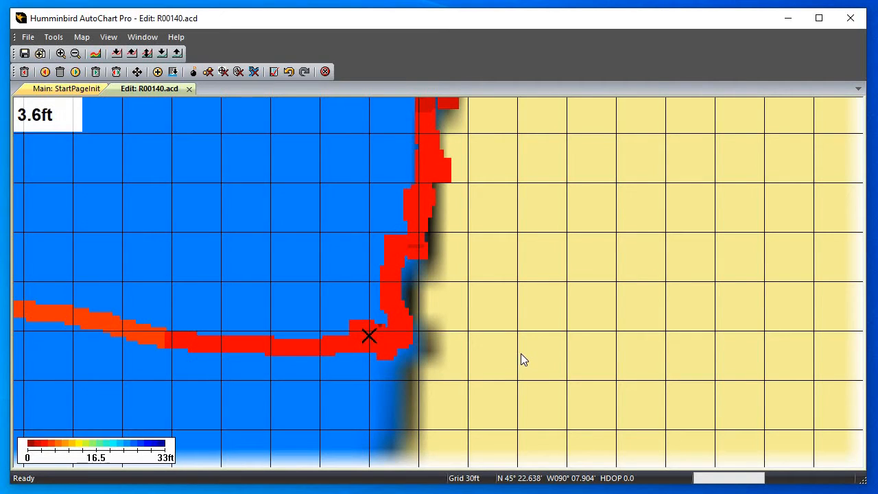
Go to the track's extreme maximum depth value again and delete that false deep point on the eastern shoreline
click(55, 38)
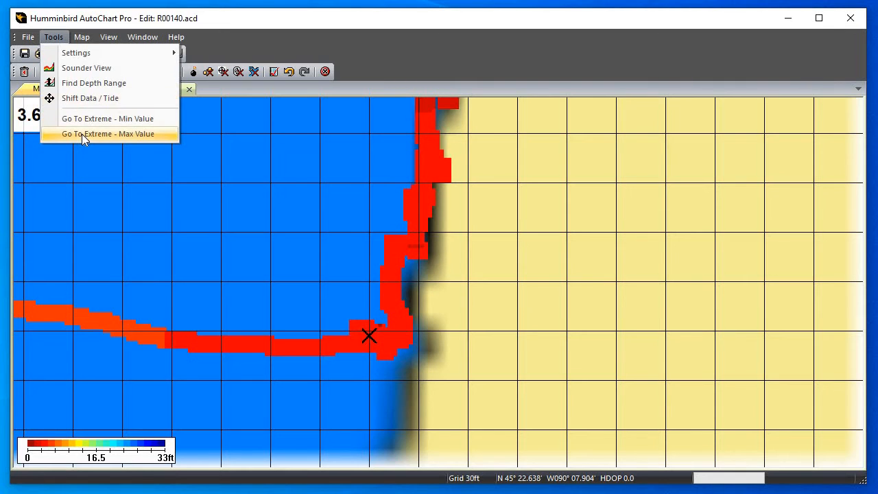
click(90, 134)
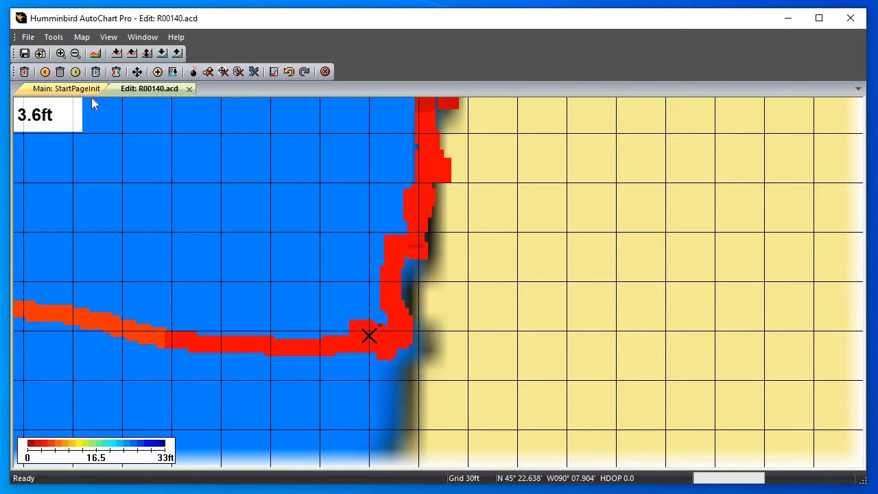
click(54, 37)
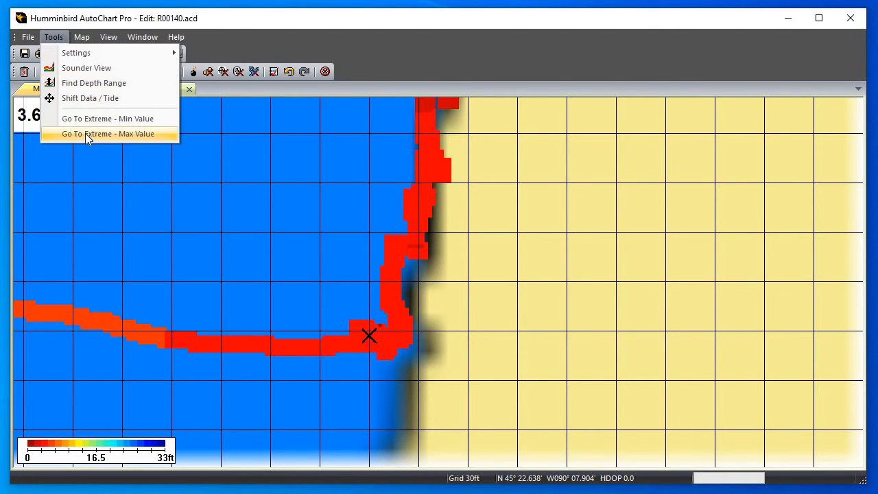
click(85, 133)
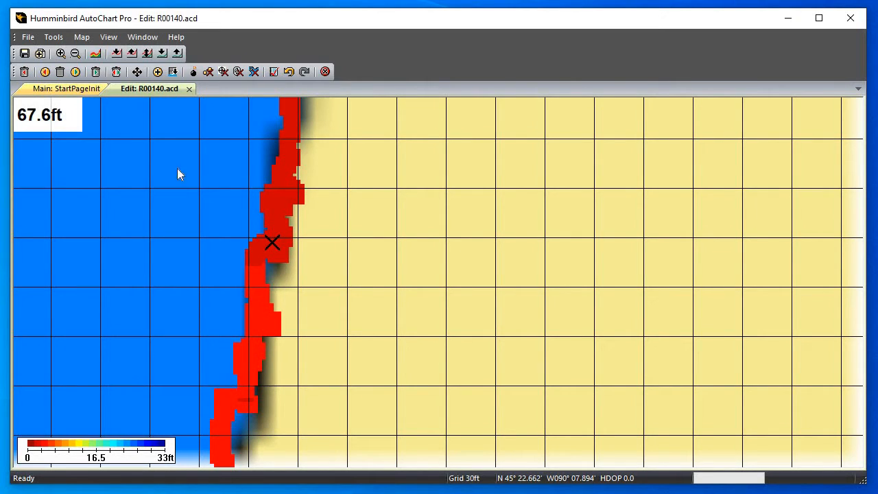
click(59, 72)
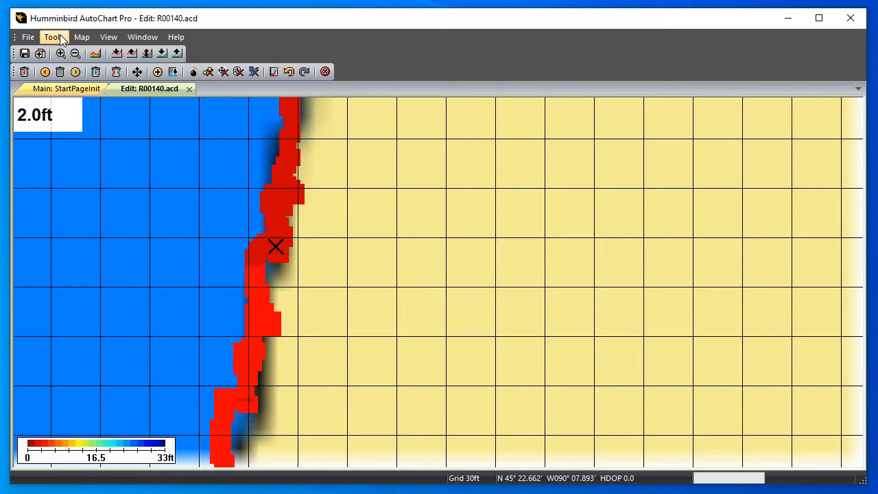
Go to the extreme maximum depth value once more and inspect the surrounding transects in the lake's southern arm
click(54, 37)
click(103, 133)
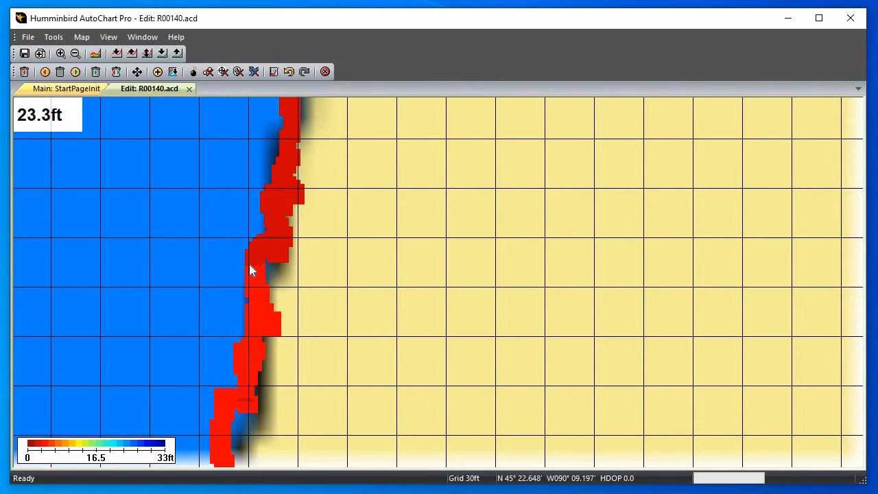
scroll(249, 264, down, 5)
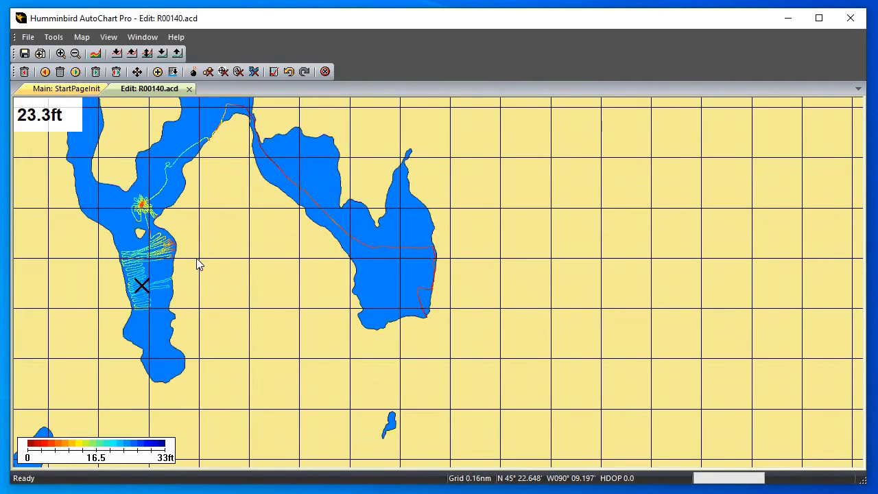
drag(198, 264, 382, 228)
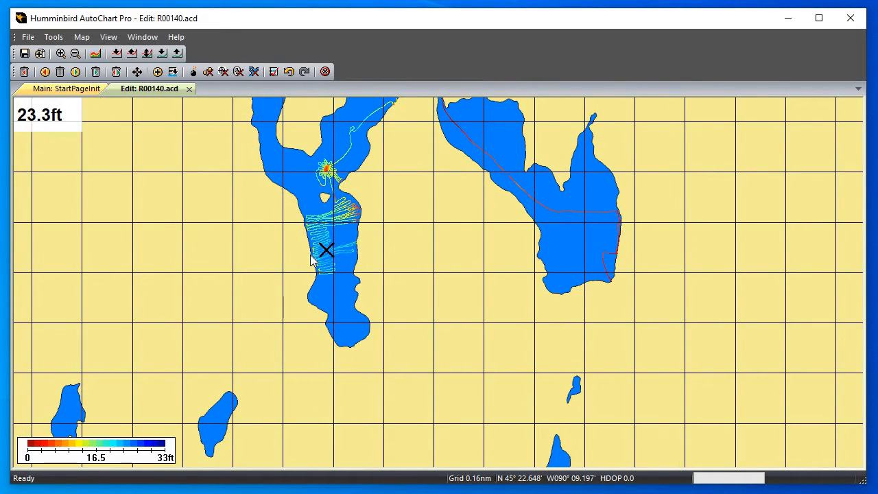
scroll(310, 261, up, 2)
drag(82, 192, 499, 265)
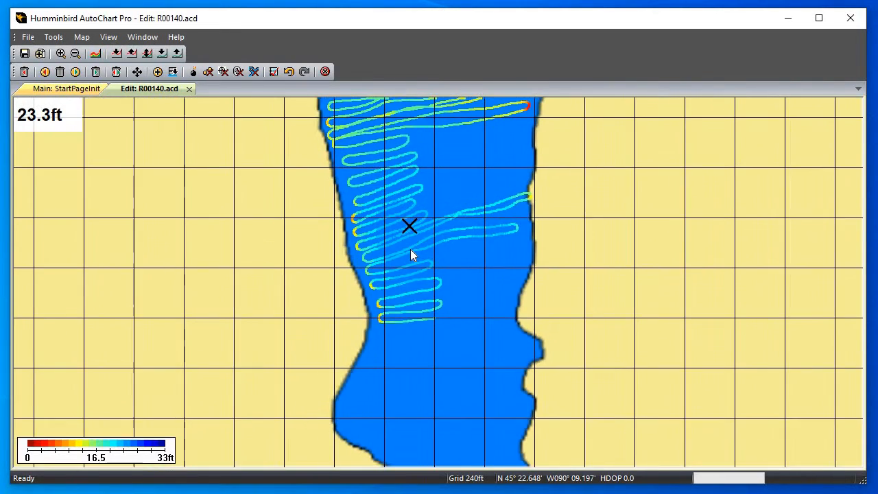
scroll(399, 240, up, 1)
drag(381, 203, 379, 306)
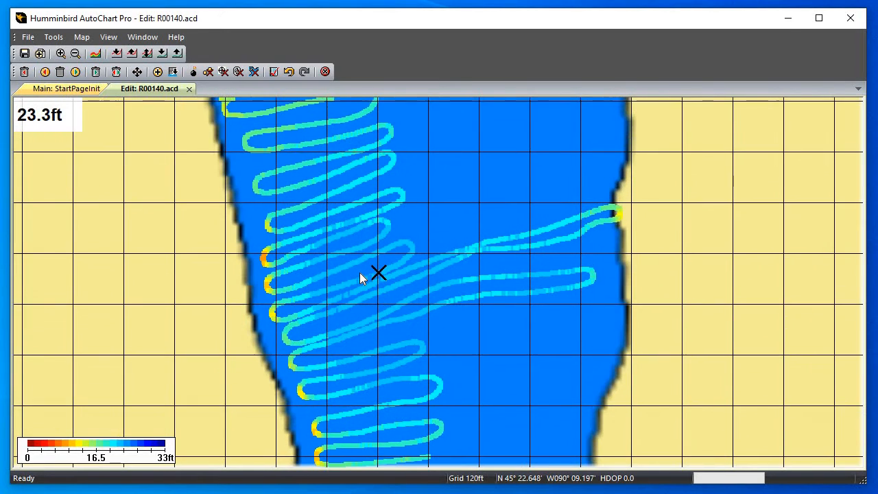
scroll(375, 275, up, 1)
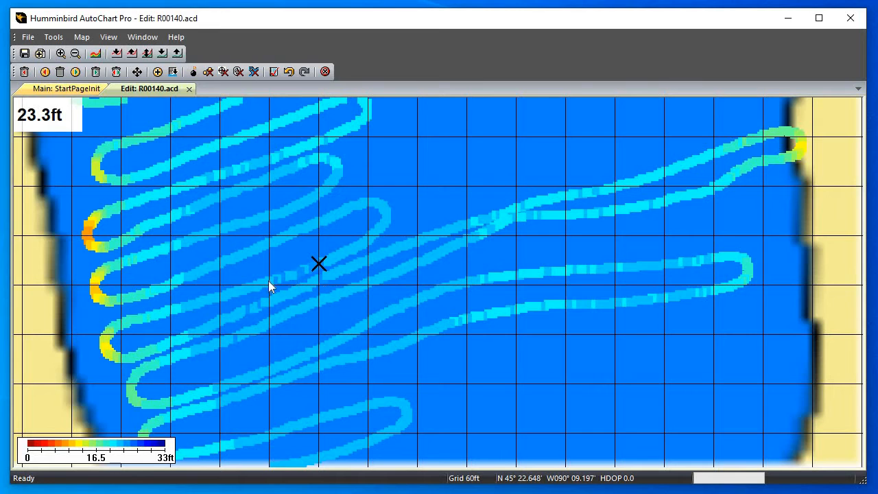
scroll(320, 273, down, 2)
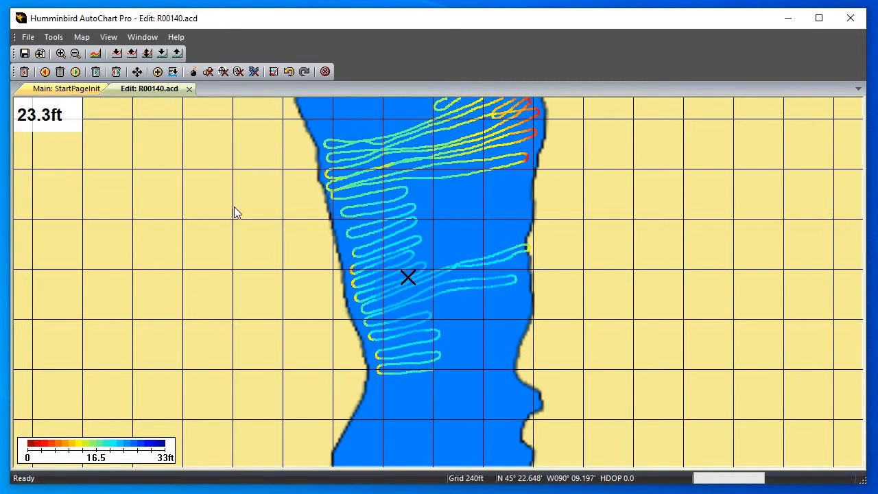
Inspect the cleaned track along the eastern shoreline for remaining false deep points, down to its westward bend
drag(809, 218, 405, 233)
drag(809, 257, 480, 277)
drag(546, 261, 319, 214)
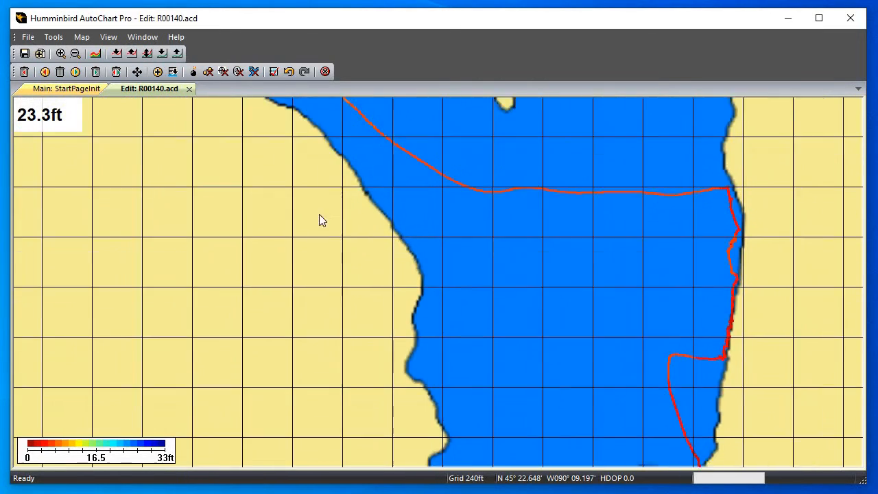
scroll(495, 266, up, 1)
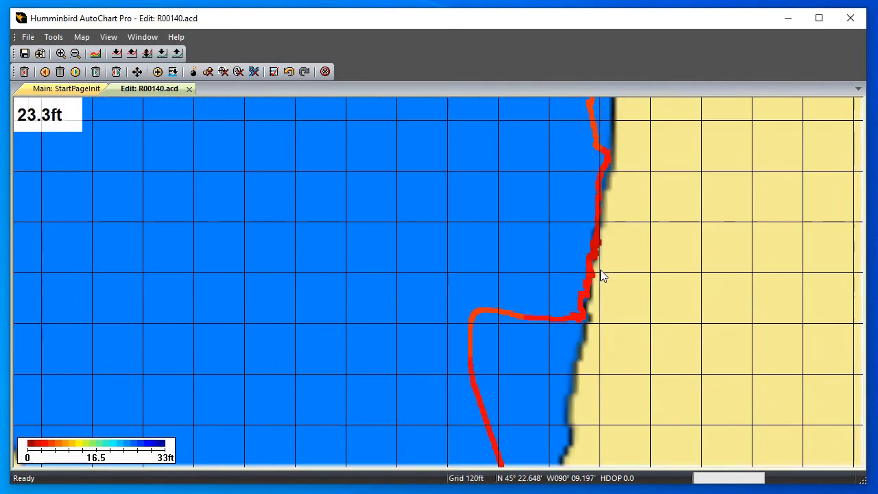
scroll(468, 261, up, 2)
drag(476, 249, 253, 345)
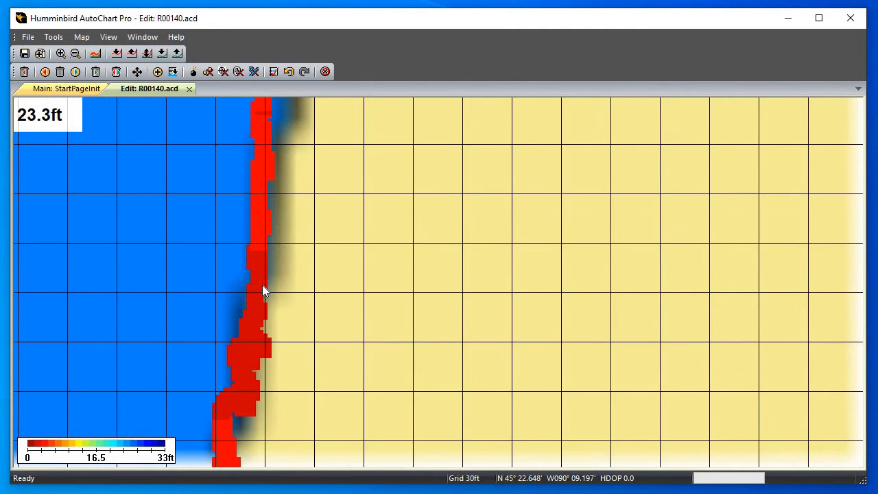
drag(263, 301, 226, 369)
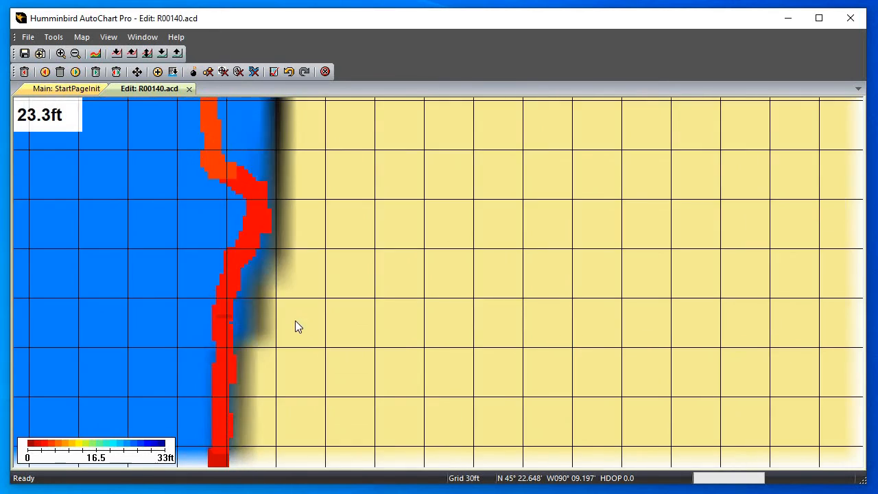
drag(329, 193, 338, 190)
drag(338, 297, 380, 184)
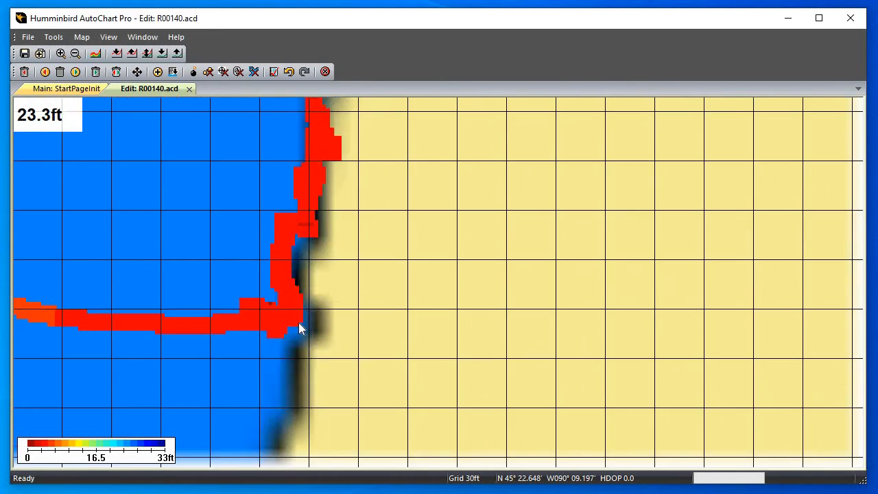
drag(449, 240, 442, 290)
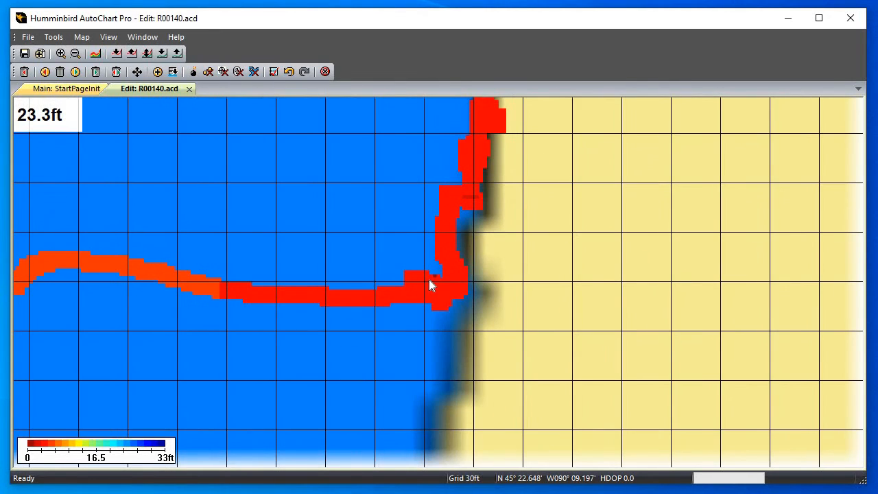
Compare the depth colours of the southern arm's transects, from the lowest passes up to the shallow eastern turns below the small island
scroll(434, 272, down, 5)
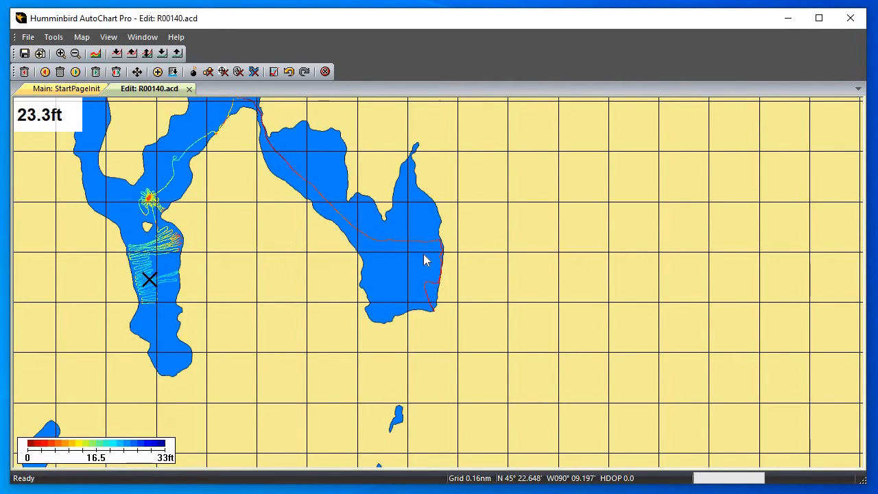
drag(222, 261, 358, 288)
scroll(292, 309, up, 2)
drag(292, 309, 667, 281)
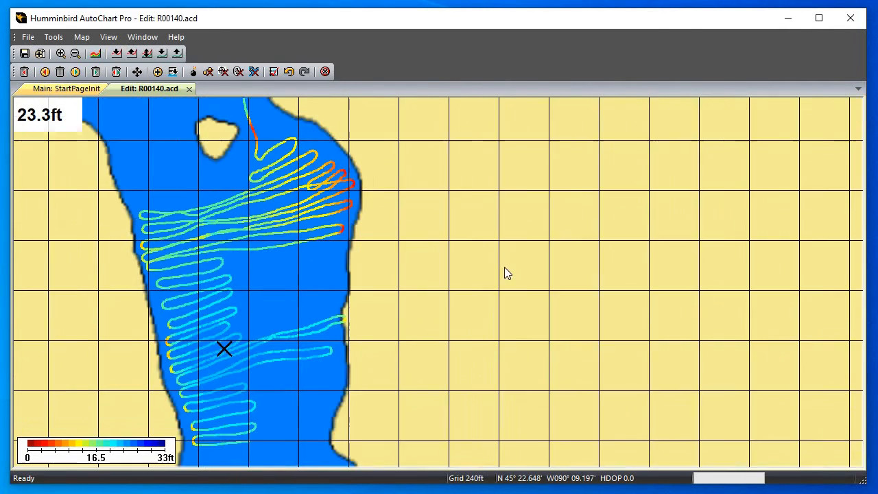
drag(309, 355, 387, 293)
scroll(387, 293, up, 1)
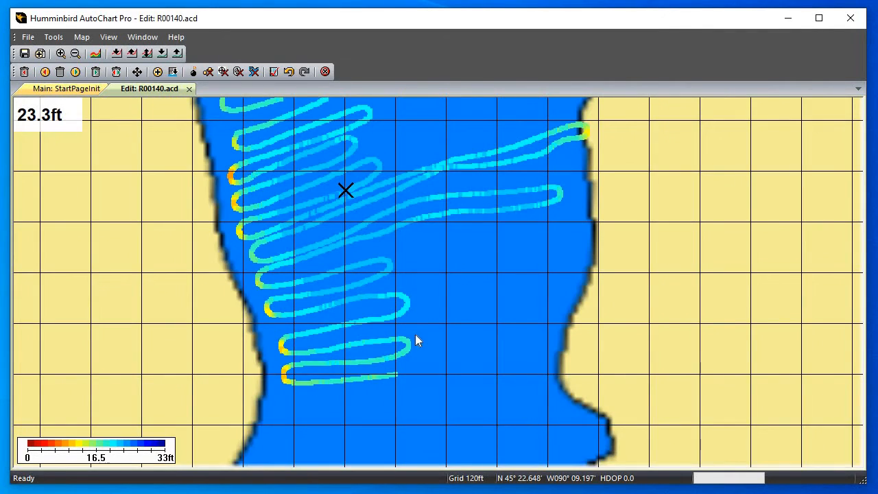
drag(363, 247, 355, 338)
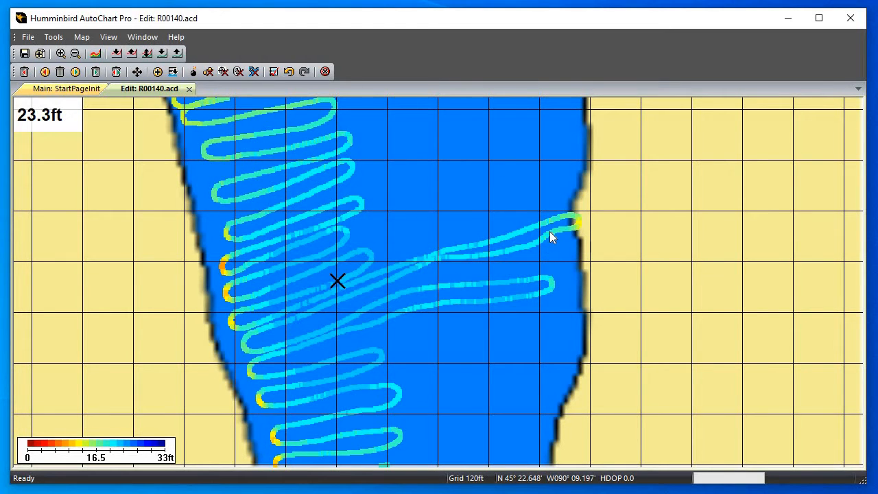
mouse_move(301, 201)
mouse_down()
mouse_move(330, 260)
mouse_move(333, 299)
mouse_up()
drag(331, 246, 340, 323)
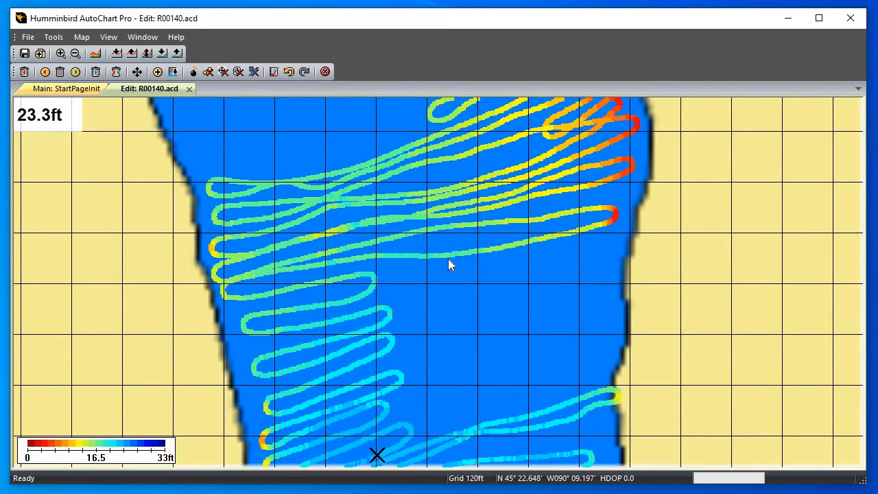
drag(484, 249, 387, 319)
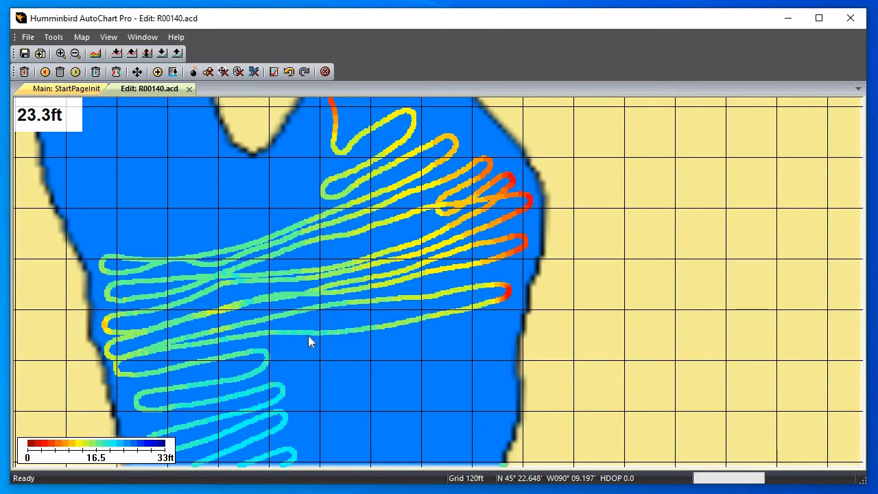
drag(333, 370, 305, 235)
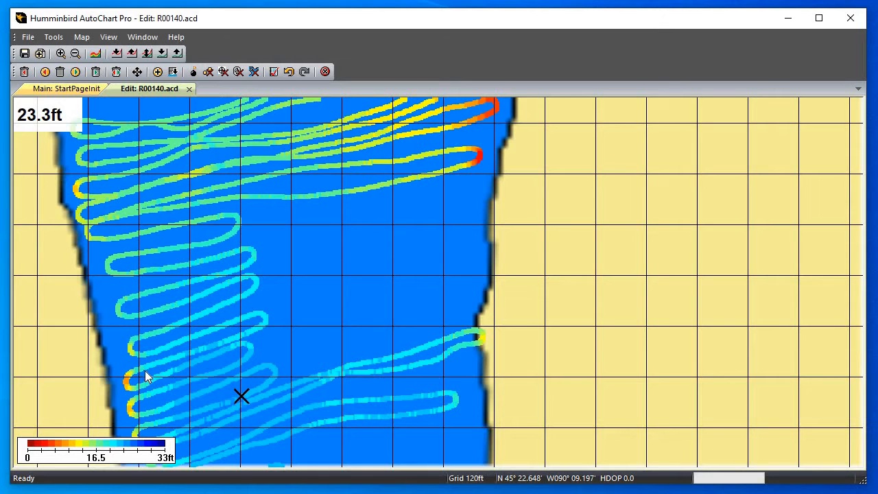
Inspect the depth colours of the southern arm's transects down to the southern end of the R00140 track and back
scroll(161, 340, down, 3)
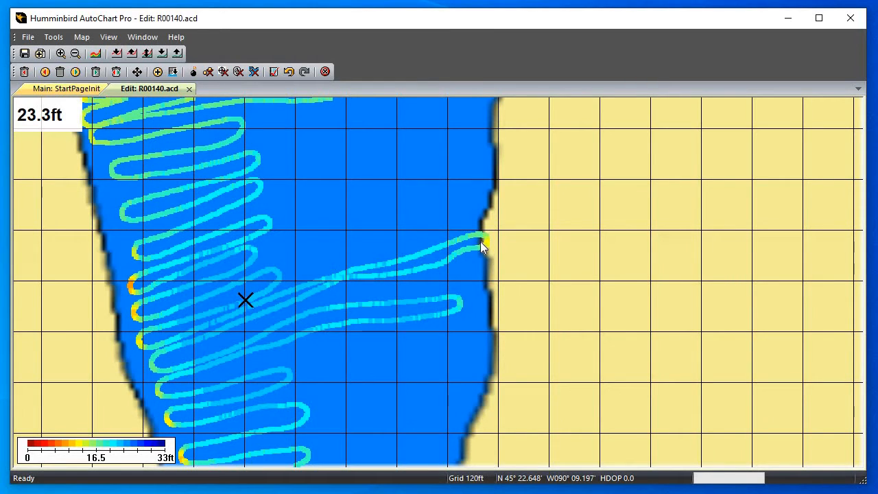
drag(472, 198, 462, 81)
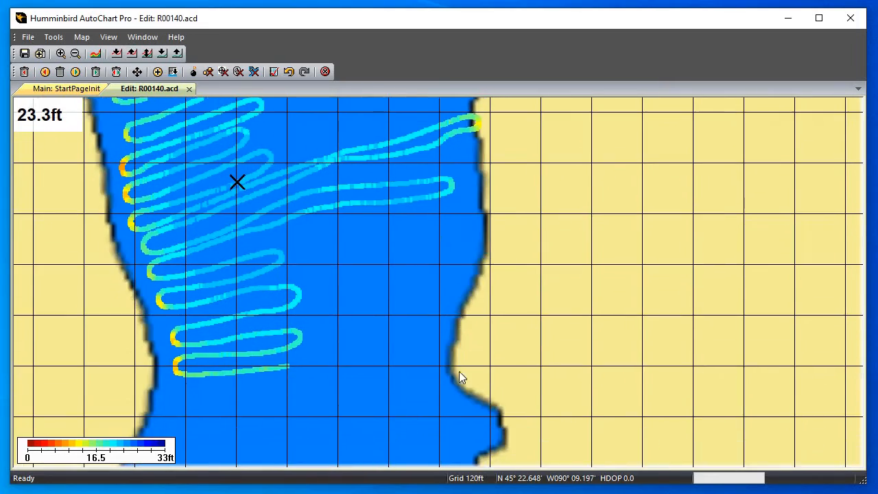
drag(461, 144, 450, 379)
drag(454, 103, 447, 283)
drag(356, 248, 433, 422)
drag(433, 422, 366, 179)
drag(343, 337, 365, 200)
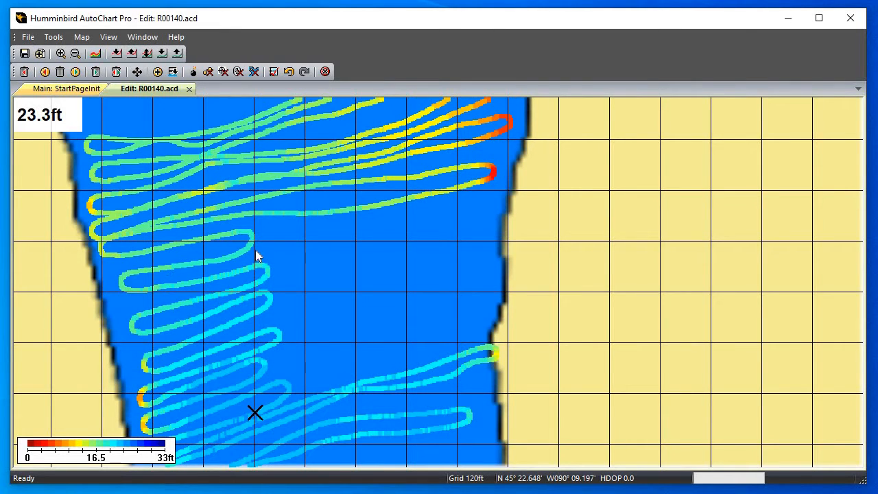
Examine the star-shaped cluster of passes over the shallow hump north of the small island
drag(327, 204, 335, 368)
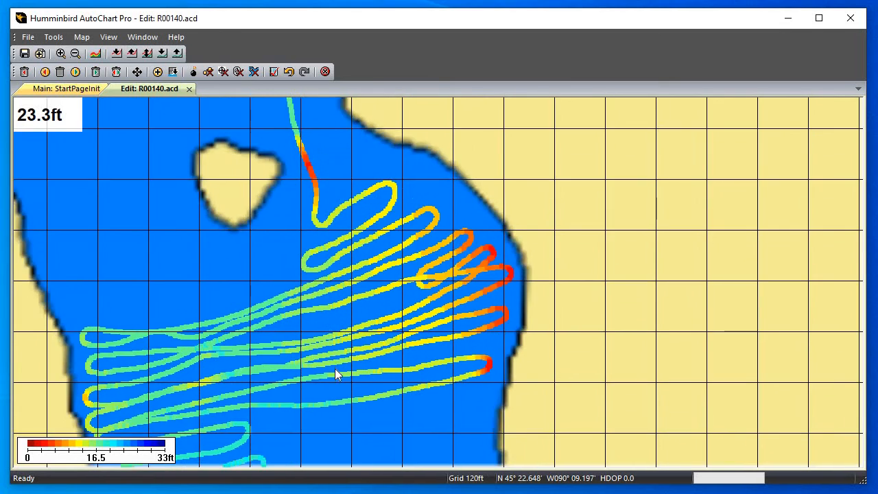
drag(296, 133, 306, 386)
drag(294, 280, 290, 377)
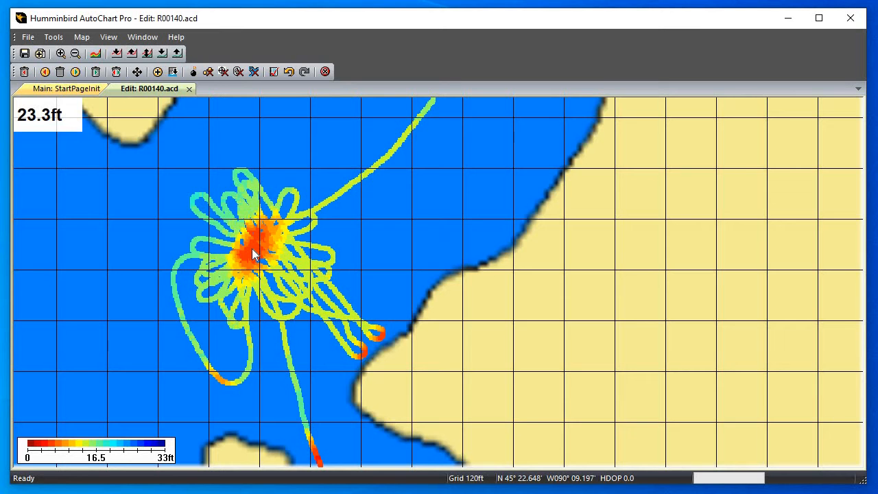
scroll(251, 249, up, 2)
drag(169, 270, 746, 291)
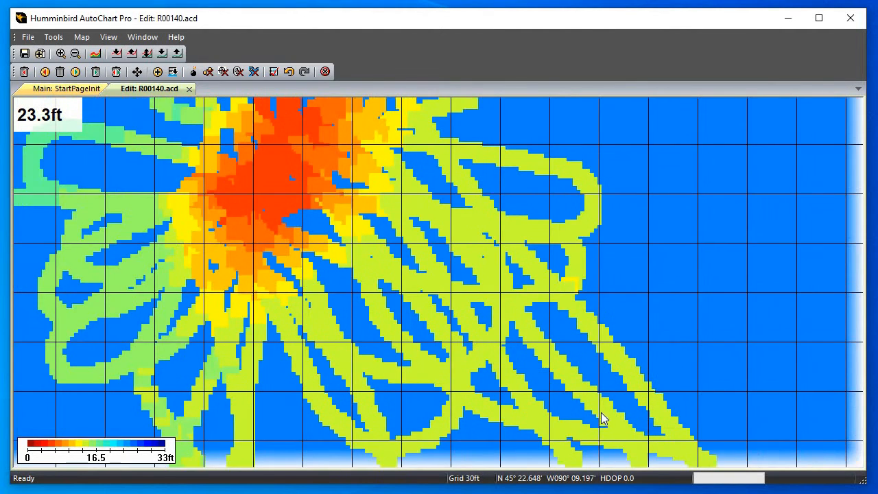
drag(233, 234, 384, 333)
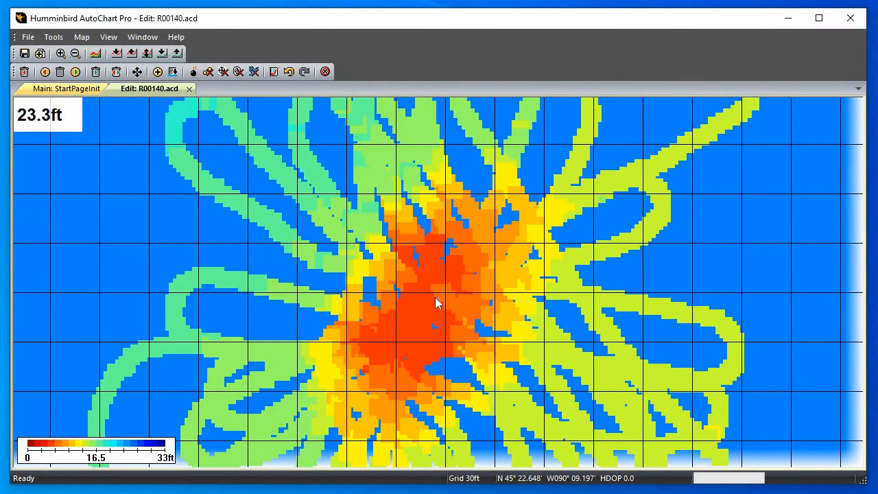
scroll(442, 310, down, 3)
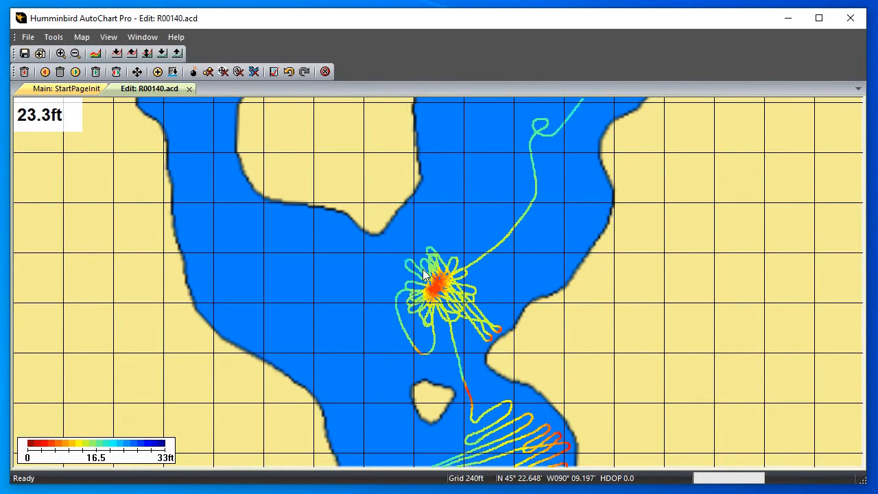
Review the transects below the small island for depth consistency, then survey the track's extent down to the southern basin
drag(499, 351, 365, 244)
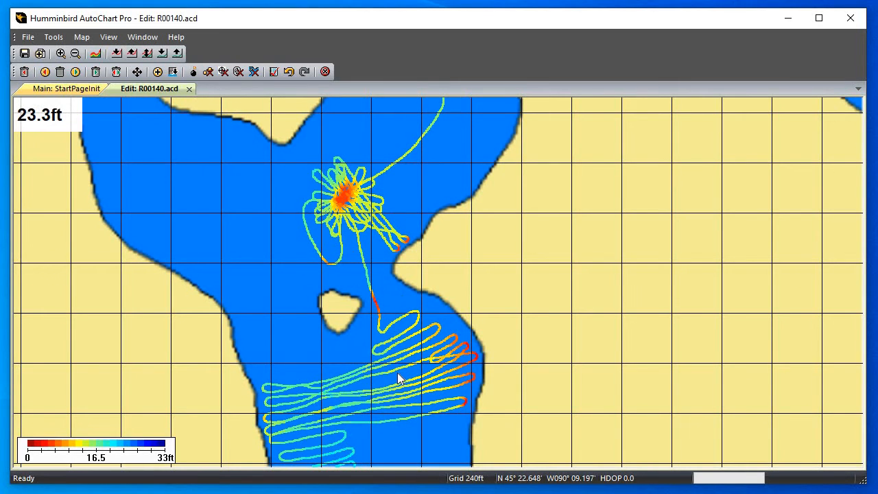
scroll(395, 372, up, 1)
drag(398, 368, 389, 130)
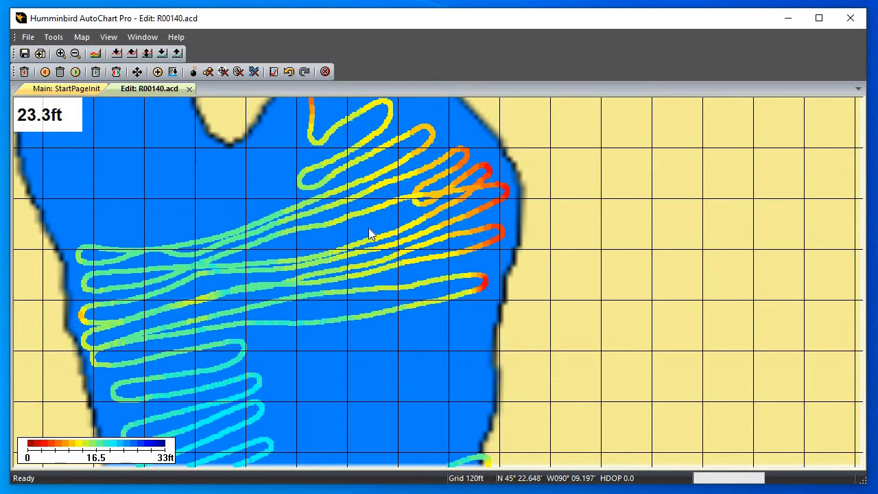
scroll(371, 230, down, 3)
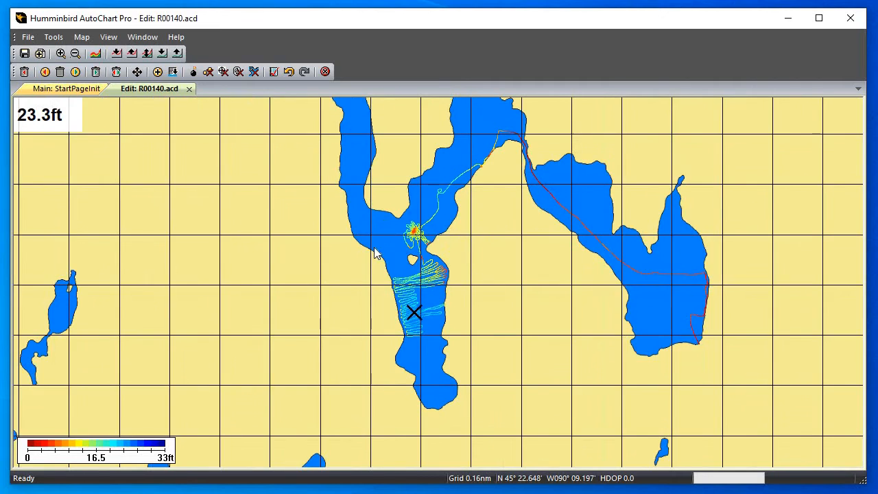
drag(398, 247, 259, 261)
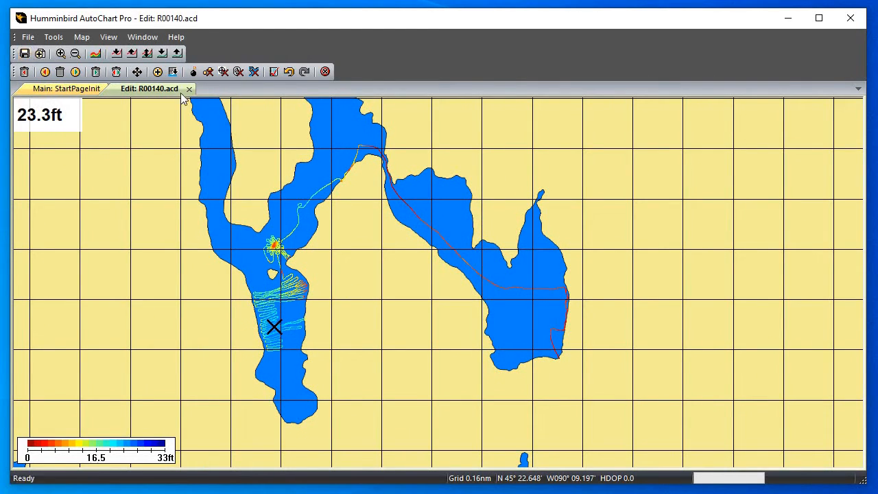
drag(278, 349, 287, 257)
scroll(185, 262, up, 1)
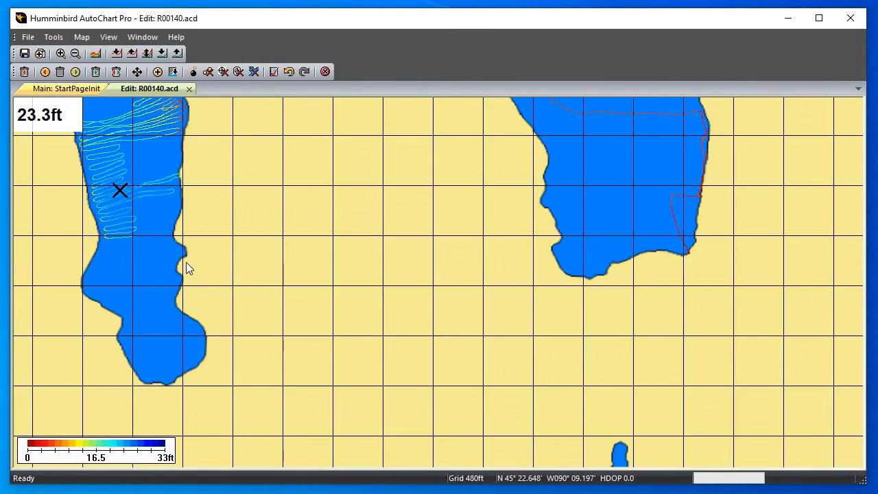
drag(108, 251, 249, 272)
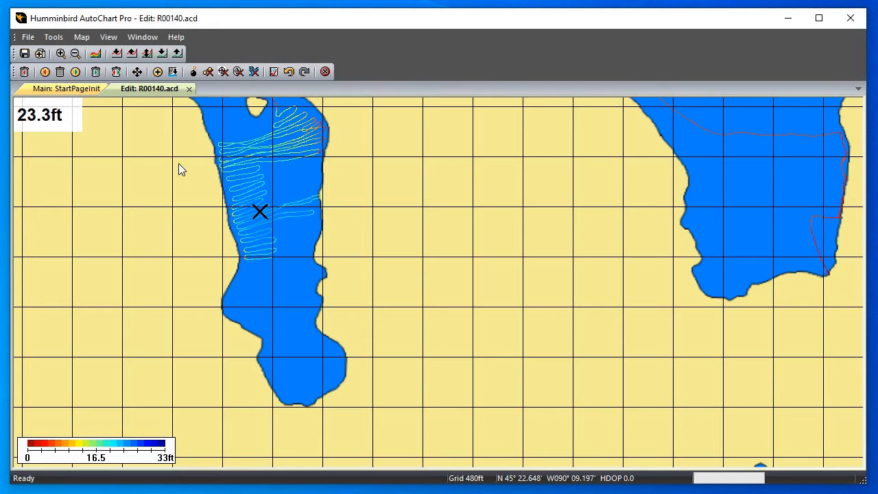
Close the R00140 editor and, from the main map, trace a point on a lower southern transect and open its source track
click(190, 89)
scroll(394, 310, down, 1)
drag(391, 306, 256, 131)
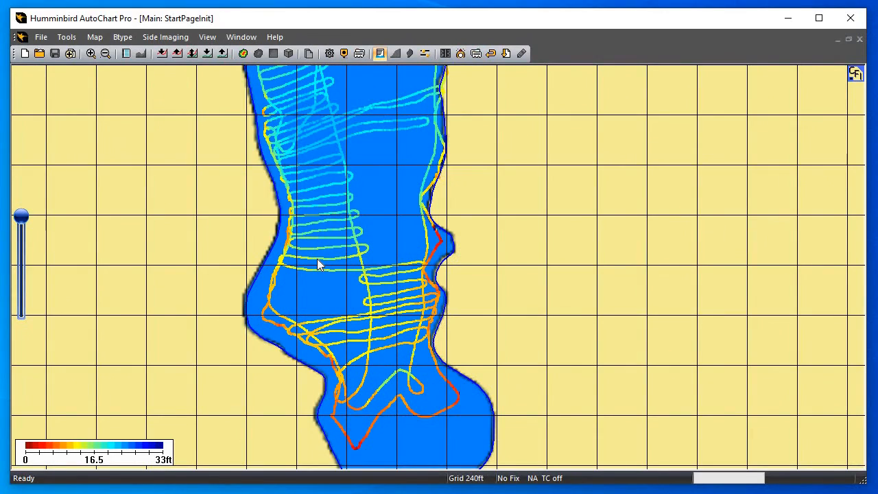
scroll(310, 264, up, 3)
drag(361, 280, 809, 133)
drag(397, 242, 516, 205)
scroll(396, 234, down, 2)
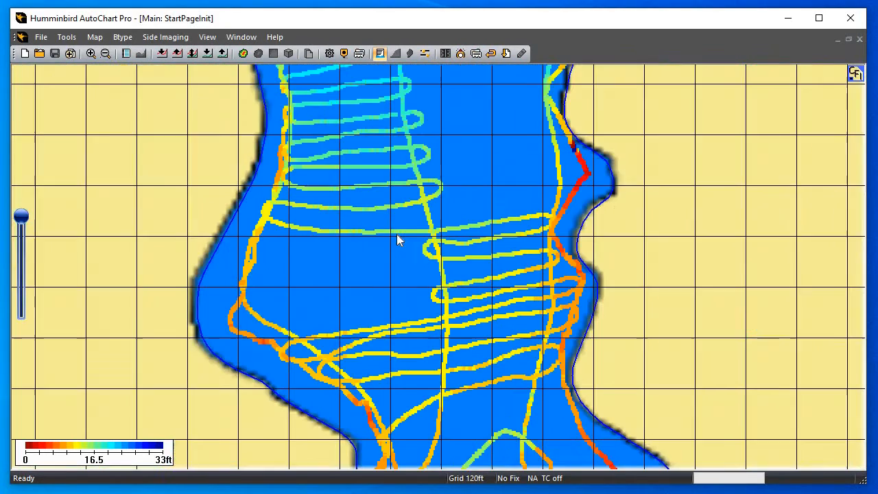
drag(356, 207, 371, 183)
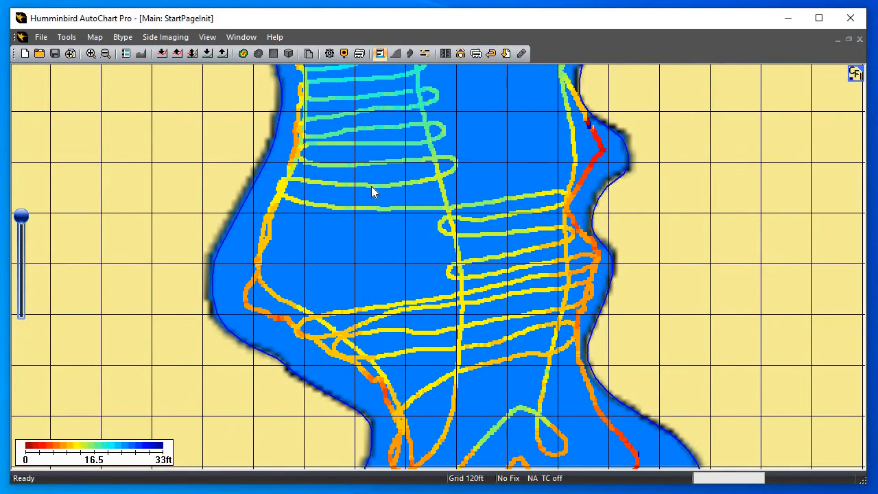
right_click(371, 185)
click(402, 227)
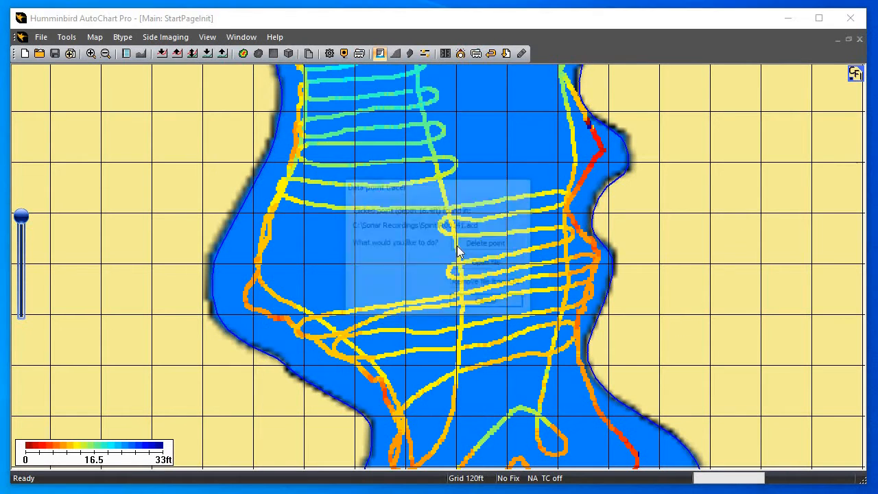
click(483, 266)
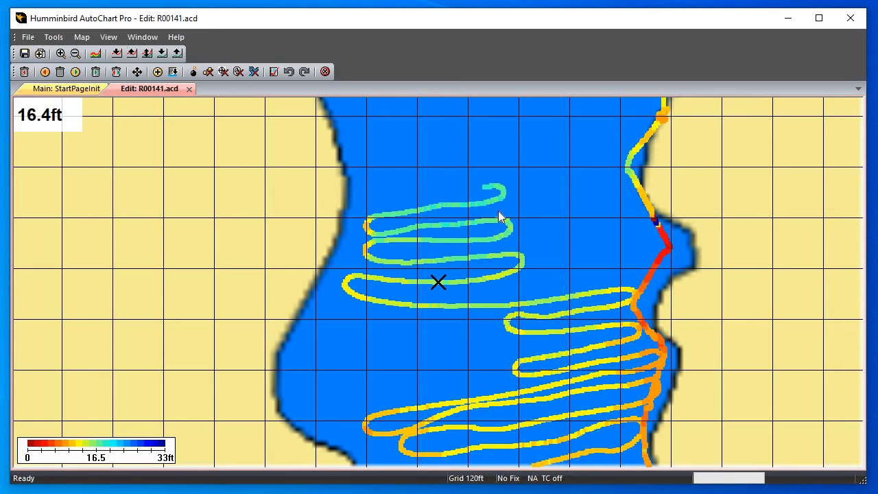
Select the zero-depth point near the small eastern bay and remove all points with zero depth from the R00141 track
drag(509, 261, 423, 272)
scroll(423, 272, up, 1)
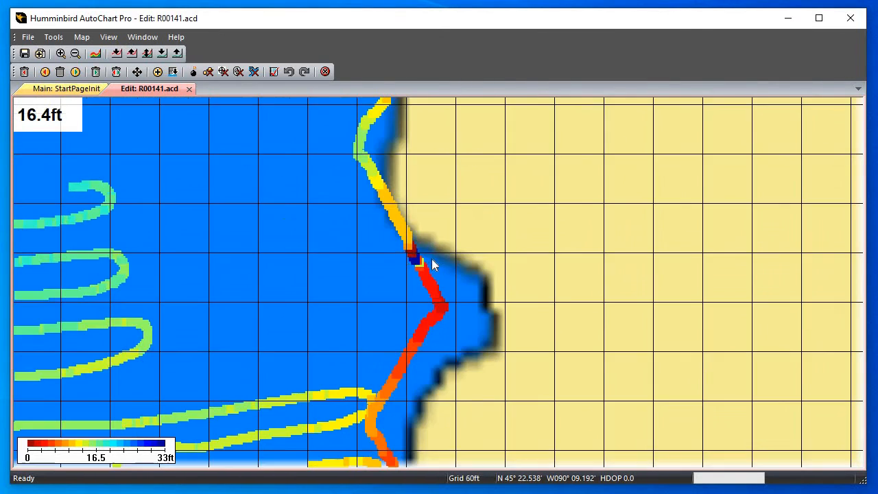
scroll(403, 250, up, 1)
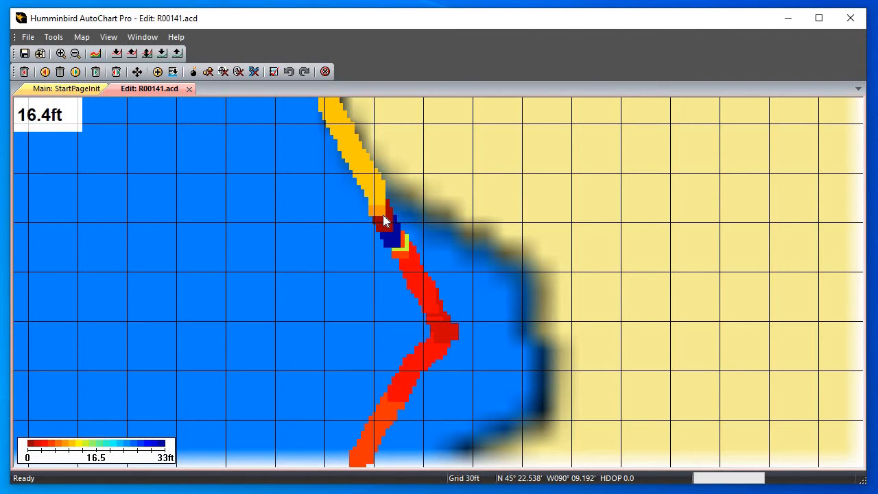
click(383, 217)
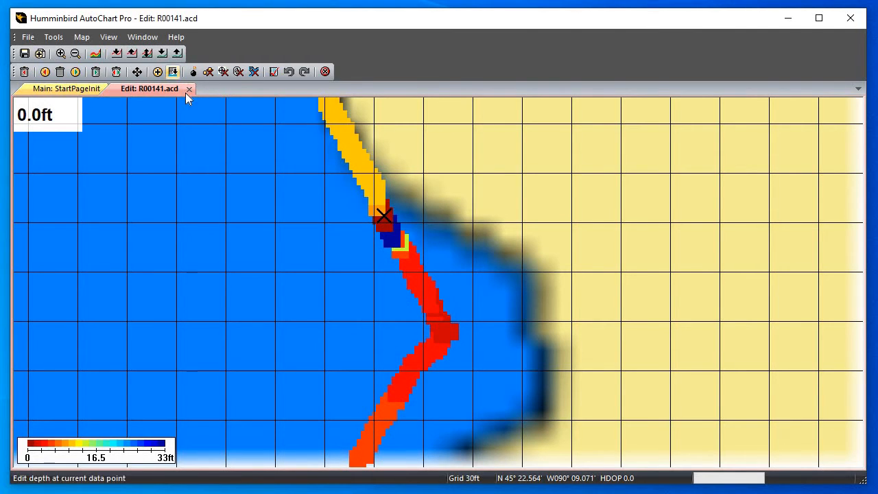
click(235, 72)
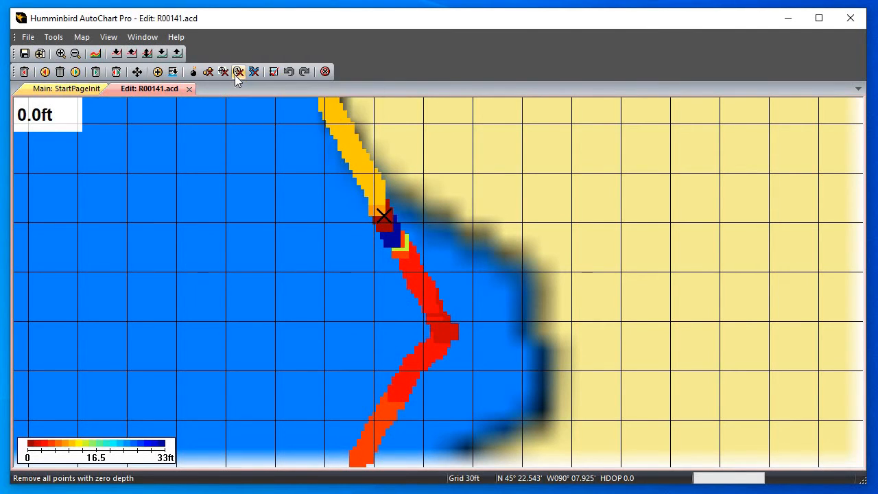
Select the false deep point on the track beside the small eastern bay and delete it
scroll(335, 218, down, 3)
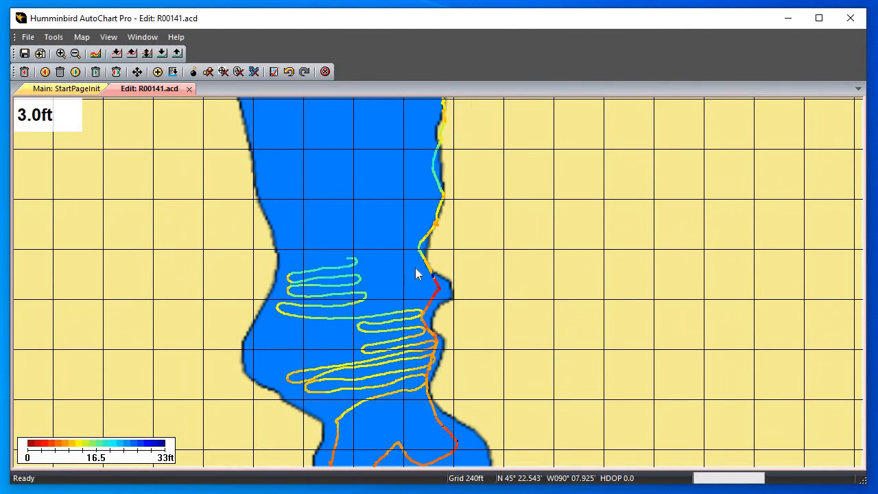
drag(416, 269, 189, 253)
drag(224, 289, 407, 290)
scroll(301, 285, up, 3)
drag(157, 220, 414, 280)
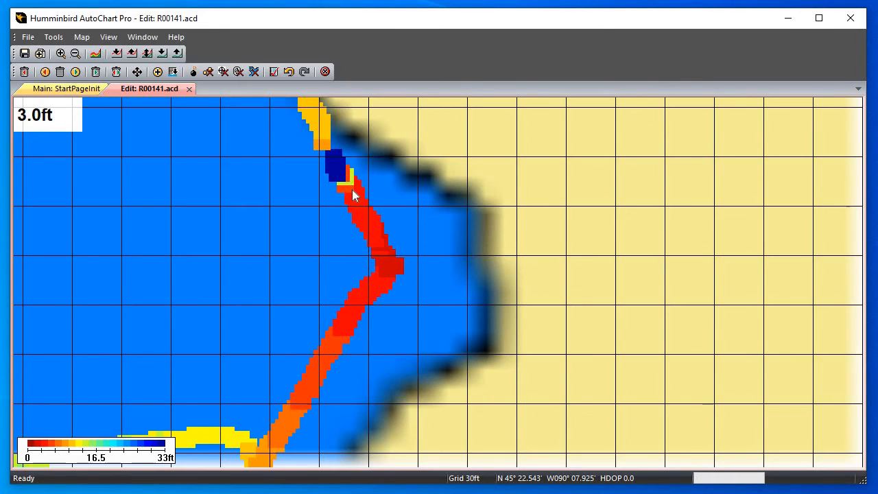
drag(335, 166, 335, 221)
click(335, 226)
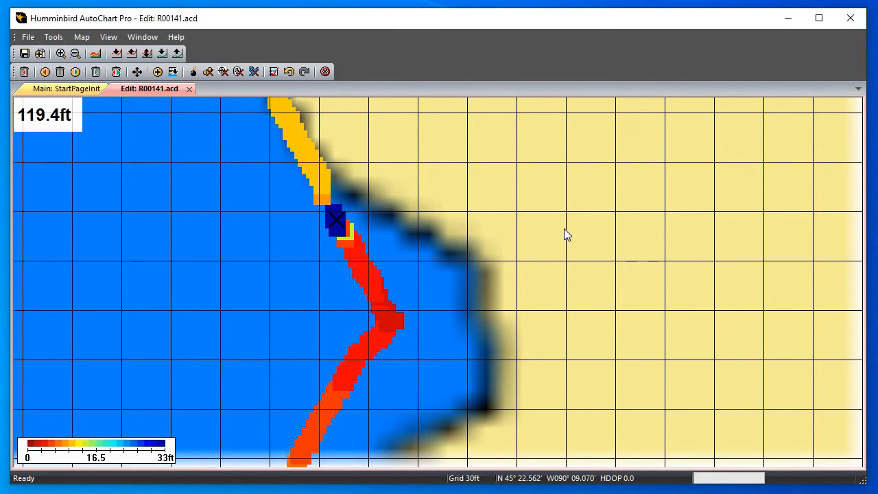
key(Delete)
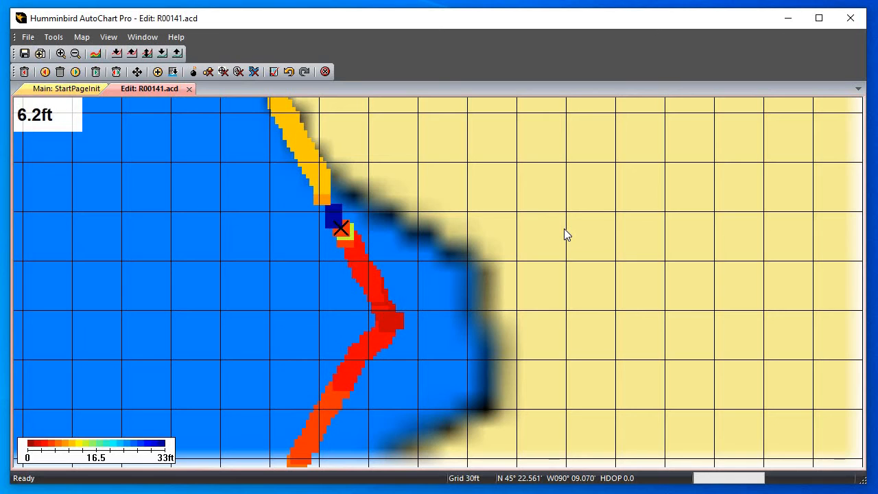
Step back along the track to the adjacent remaining false deep point and delete it
key(Right)
key(Left)
key(Left)
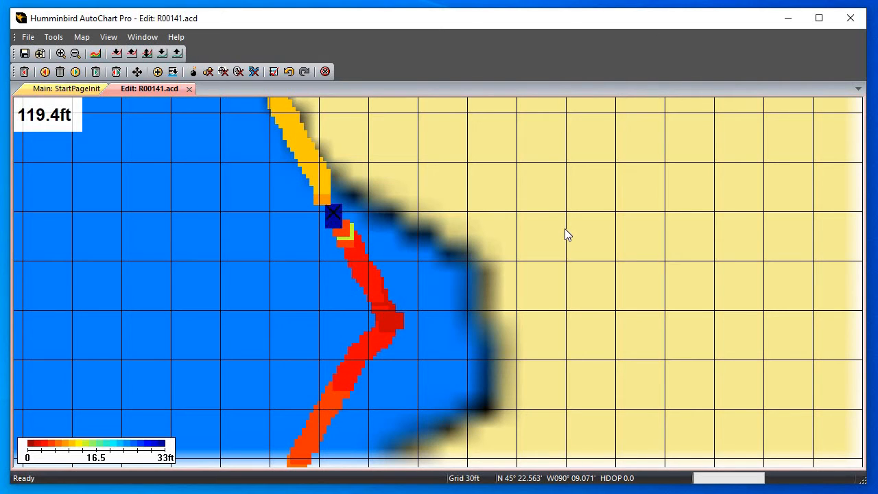
key(Left)
key(Right)
key(Delete)
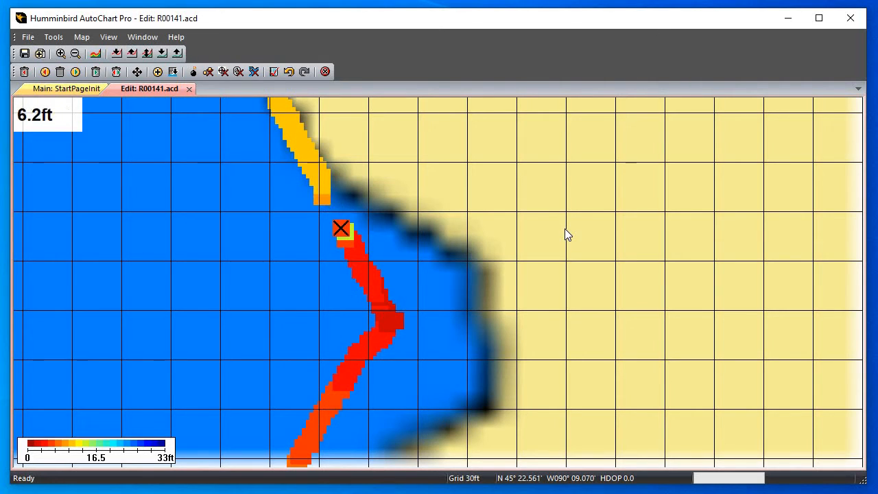
Delete the yellow outlier just after the removed deep points and check the depths of the points that follow
key(Left)
key(Right)
key(Right)
key(Delete)
key(Right)
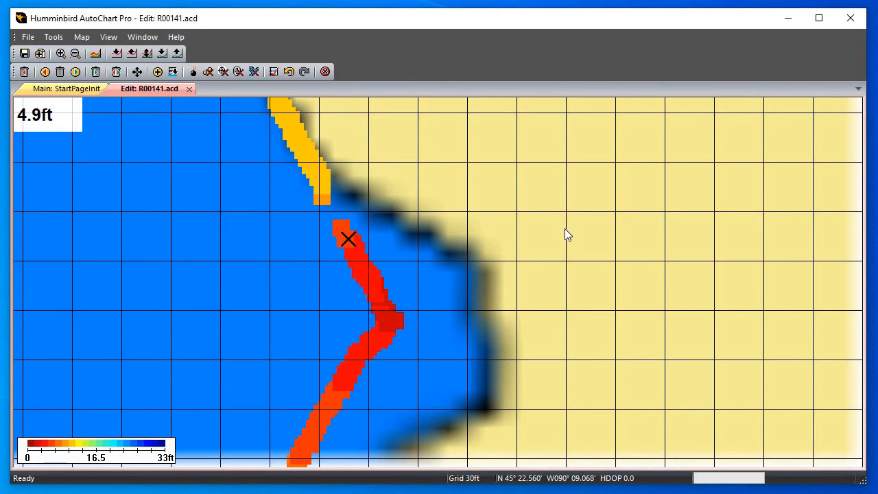
key(Right)
key(Right)
key(Right)
key(Right)
key(Right)
Go to the R00141 track's maximum-depth point in the southern bay and delete the false deep reading there
scroll(310, 218, down, 3)
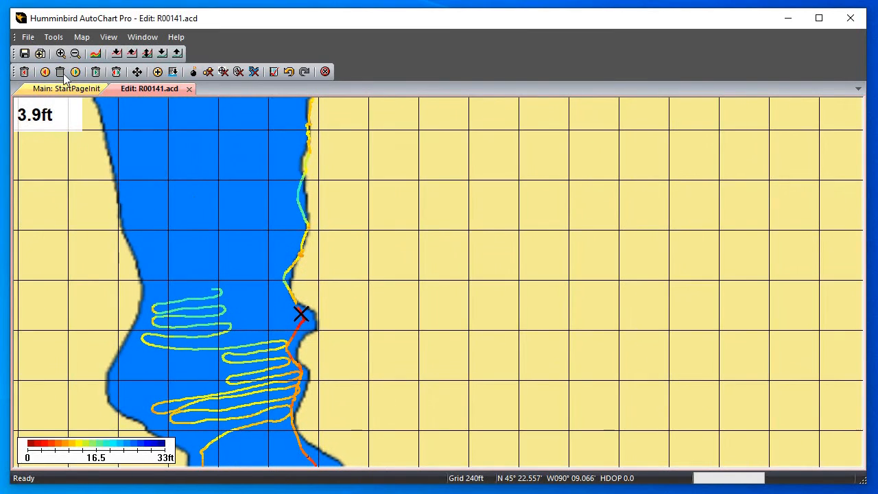
click(52, 37)
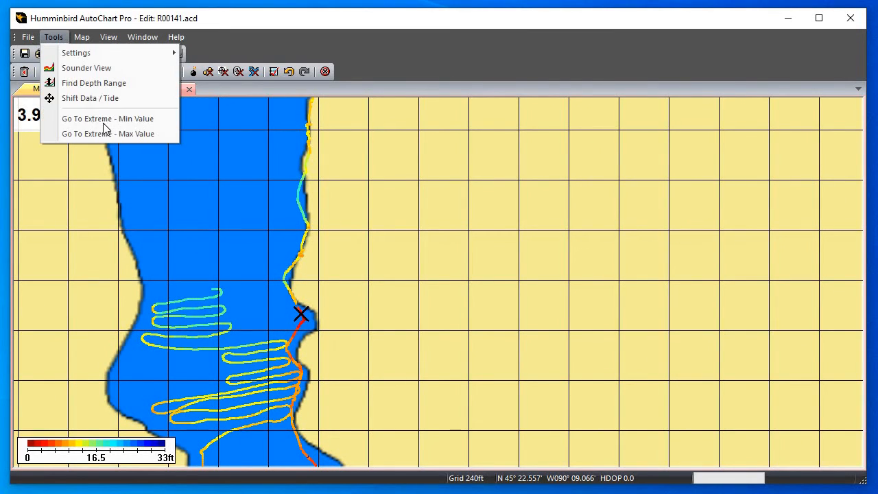
click(109, 131)
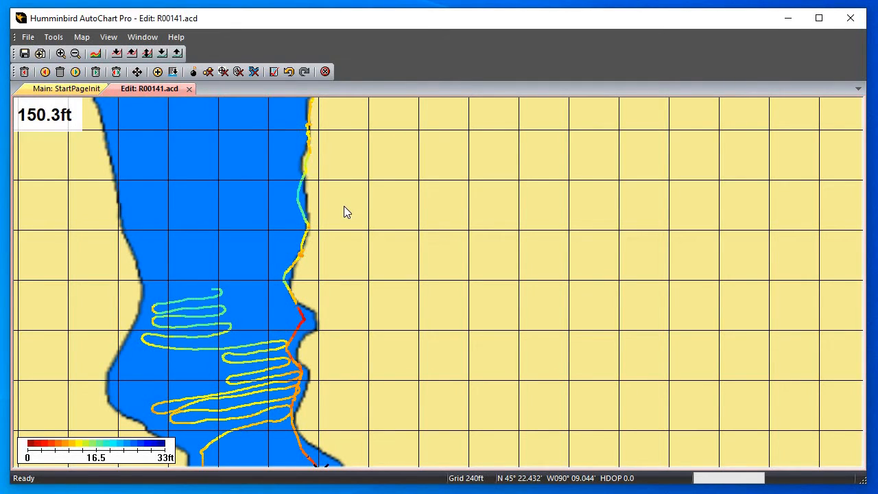
scroll(414, 218, down, 2)
scroll(395, 310, up, 1)
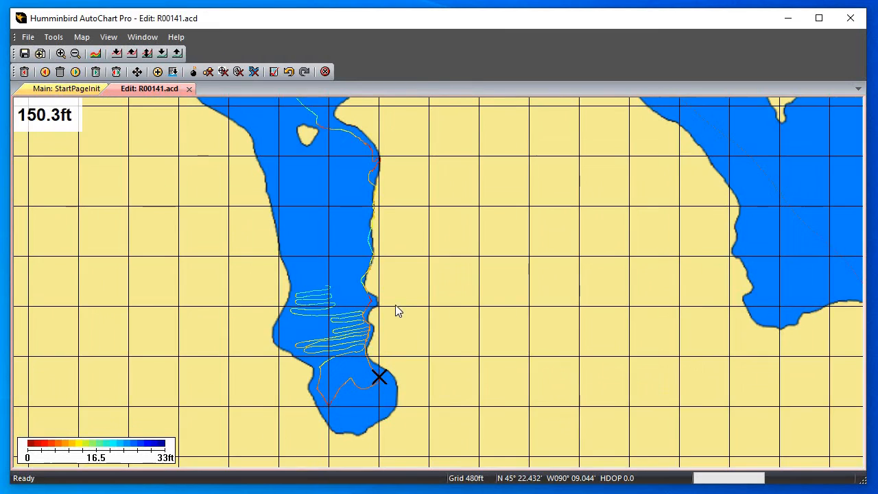
scroll(234, 322, up, 2)
scroll(206, 357, up, 1)
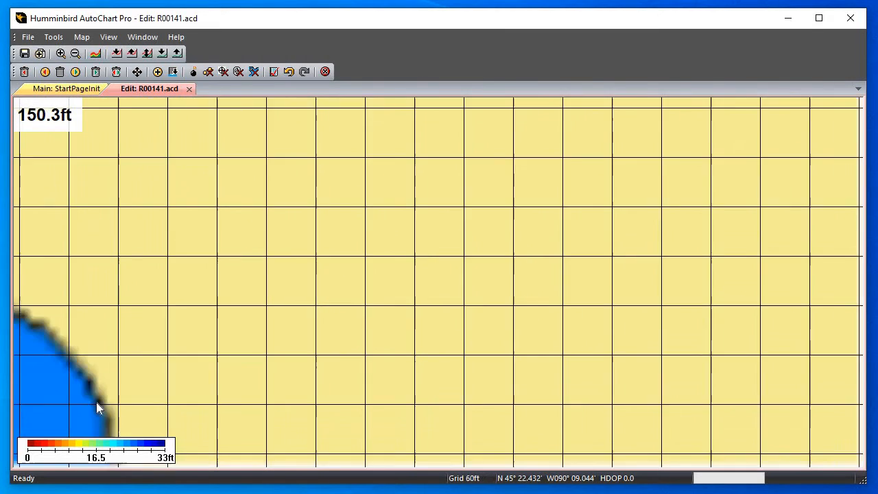
scroll(96, 404, up, 1)
drag(210, 374, 494, 222)
drag(284, 296, 443, 241)
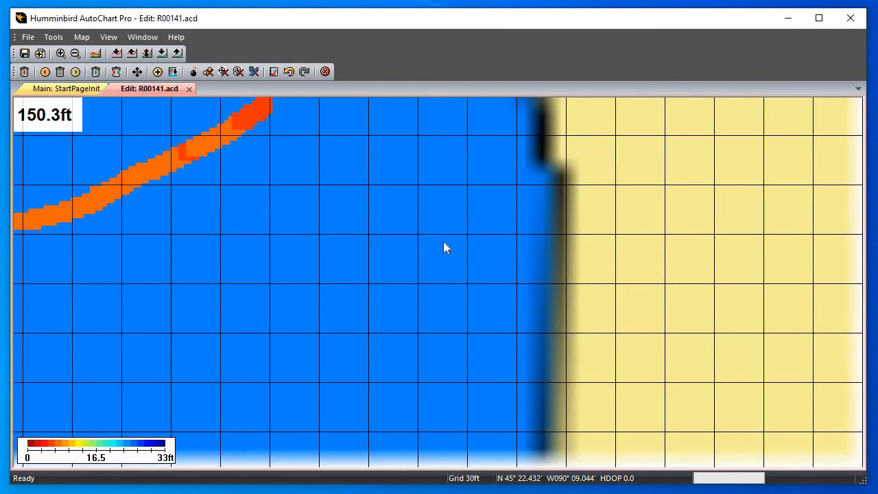
scroll(441, 235, down, 1)
drag(402, 118, 380, 247)
scroll(380, 247, up, 1)
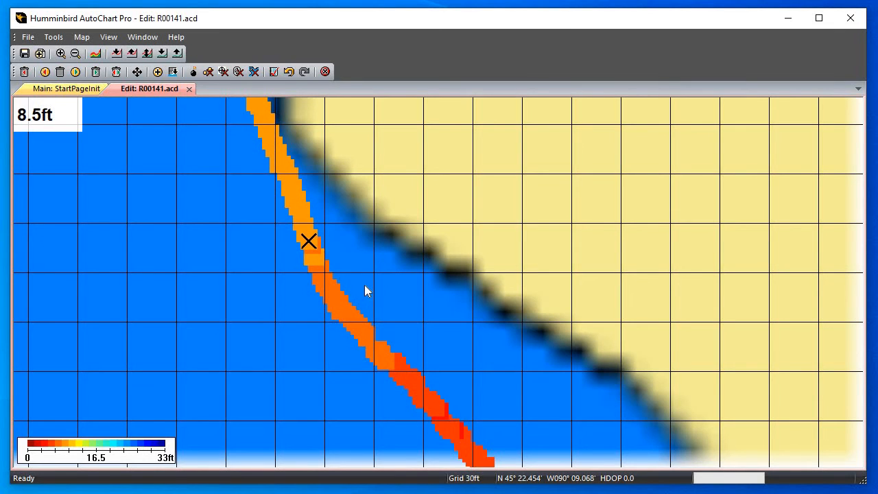
Go to the track's next maximum-depth point, at the sharp bend on the southern bay's west side, and delete it
scroll(356, 287, down, 1)
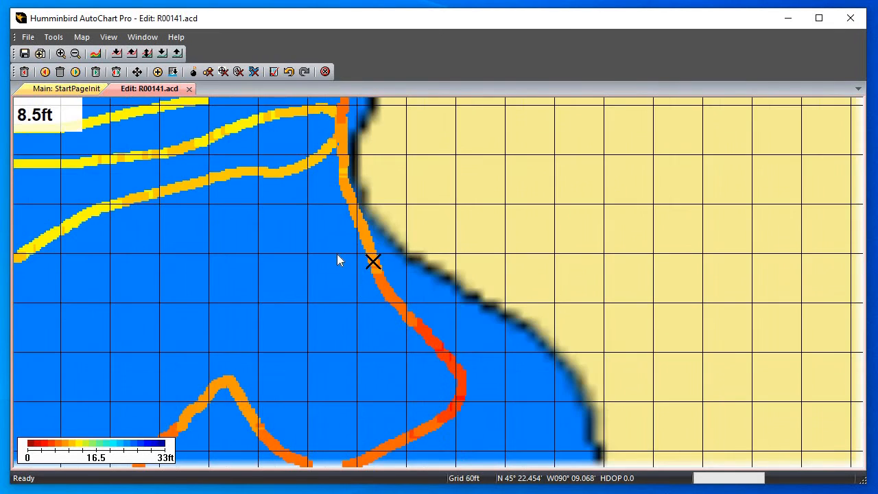
drag(333, 240, 376, 360)
drag(366, 259, 381, 357)
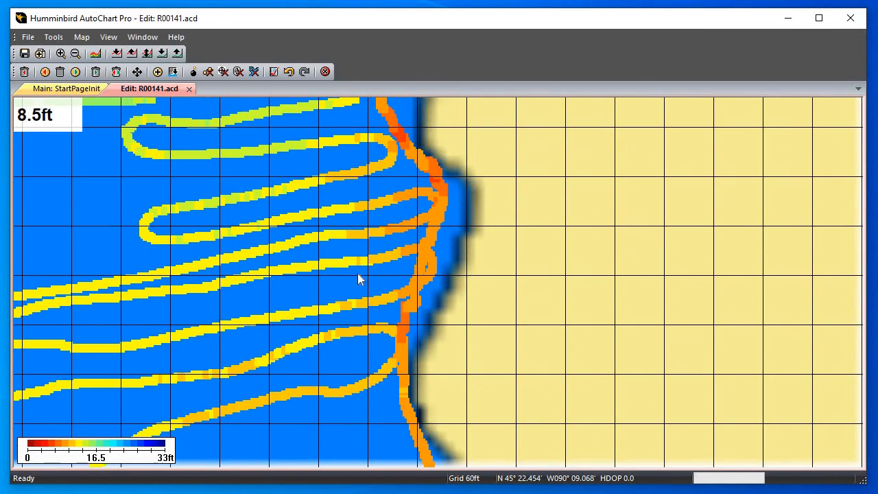
click(54, 41)
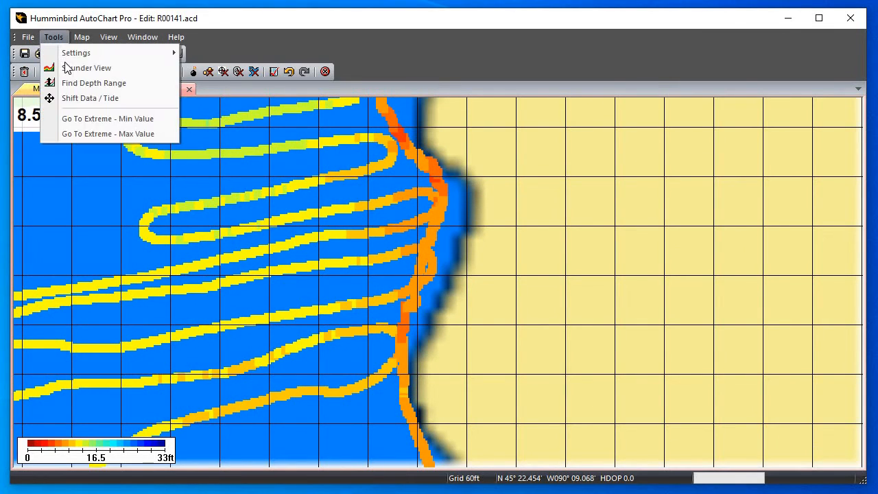
click(79, 132)
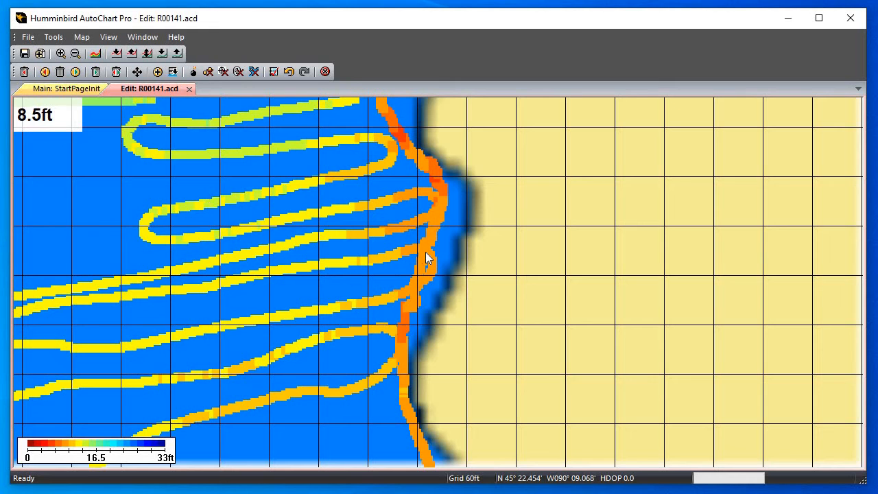
scroll(425, 259, down, 3)
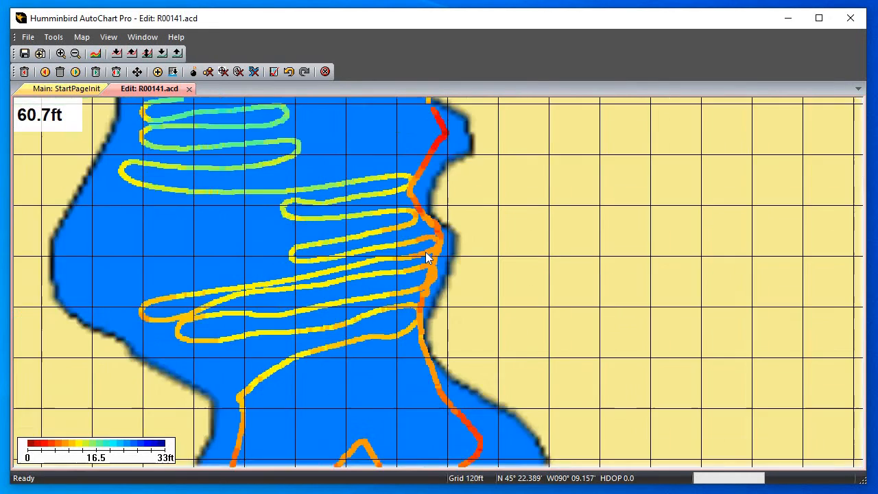
scroll(427, 259, up, 1)
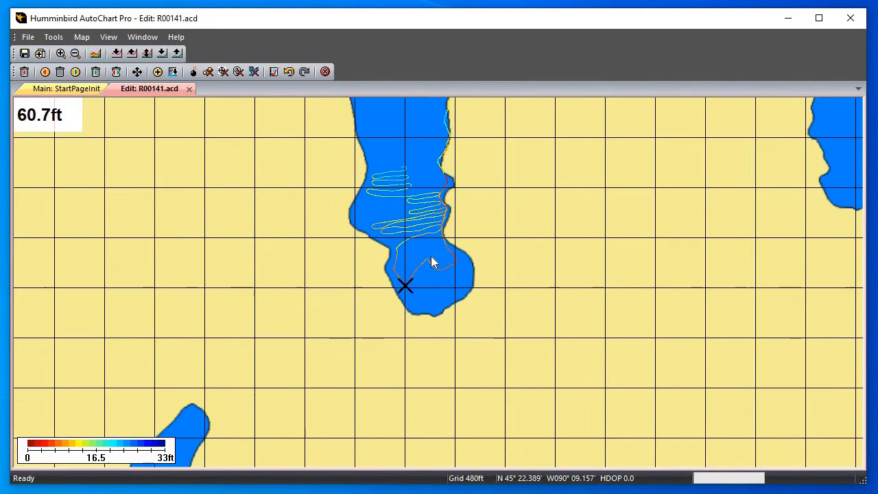
scroll(427, 259, up, 3)
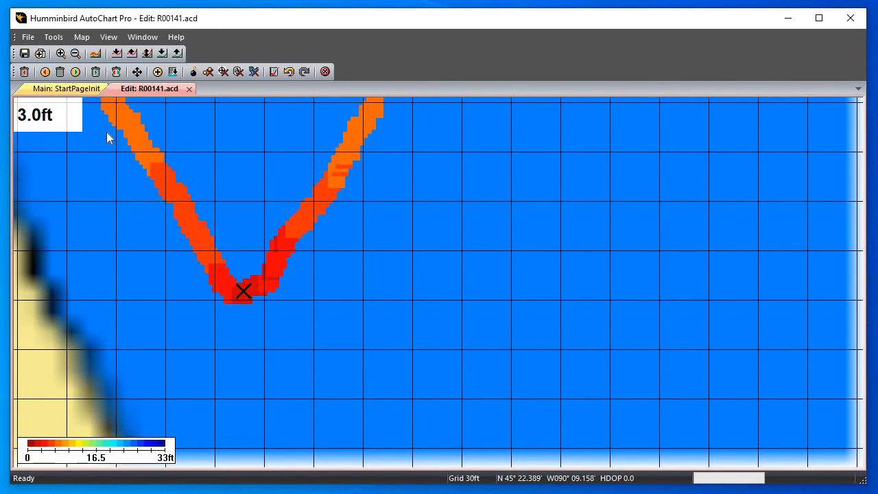
Go to the remaining maximum-depth point, find it in the northern arm, and compare it with the adjacent track depths
click(54, 37)
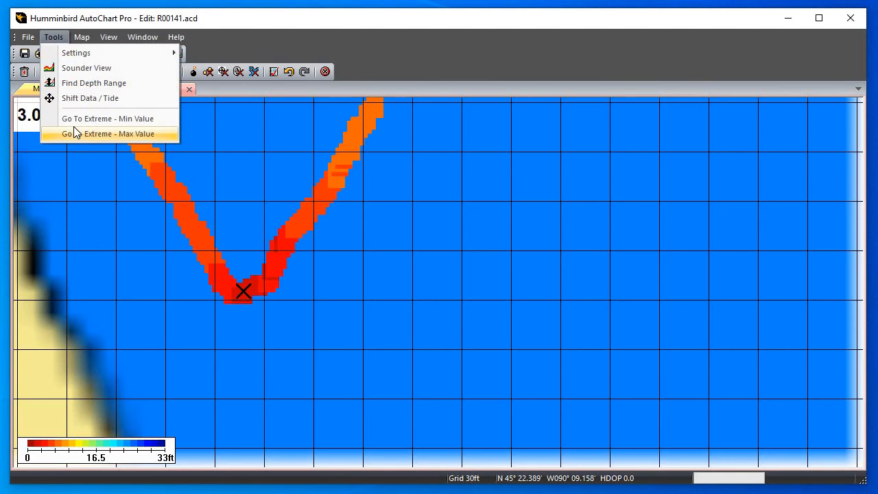
click(74, 126)
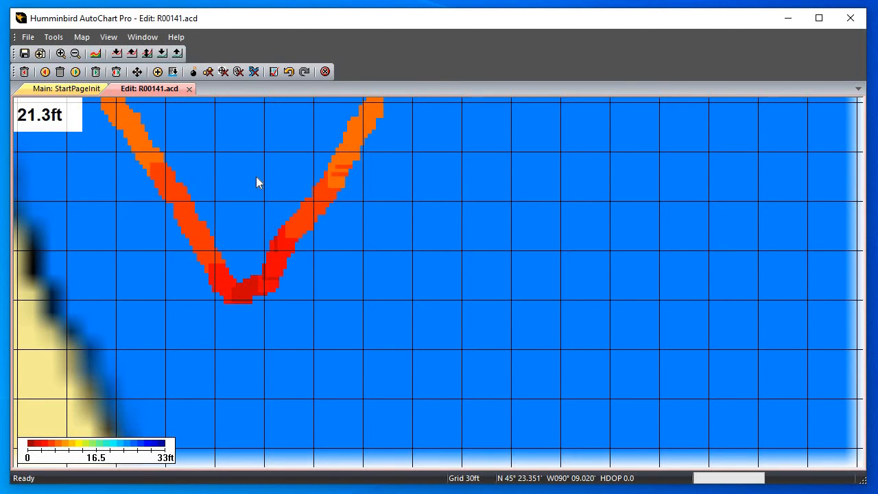
scroll(255, 176, down, 2)
drag(420, 205, 384, 358)
drag(364, 110, 364, 278)
drag(393, 123, 295, 353)
drag(325, 145, 290, 336)
drag(353, 152, 358, 341)
drag(107, 151, 371, 306)
drag(270, 255, 411, 339)
drag(430, 291, 284, 392)
drag(447, 138, 321, 321)
drag(482, 127, 222, 252)
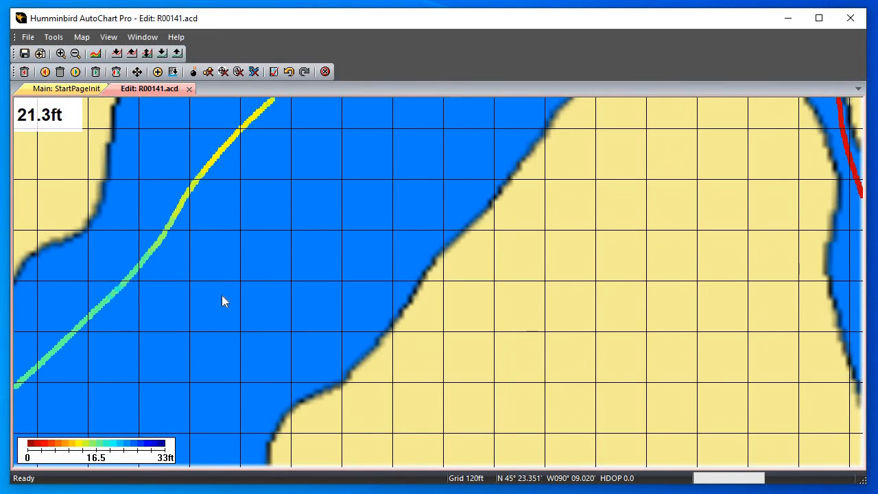
drag(465, 148, 329, 251)
drag(256, 380, 249, 393)
drag(659, 248, 539, 444)
mouse_move(134, 203)
mouse_down()
mouse_move(416, 277)
mouse_move(459, 334)
mouse_up()
drag(358, 118, 412, 228)
scroll(392, 244, up, 1)
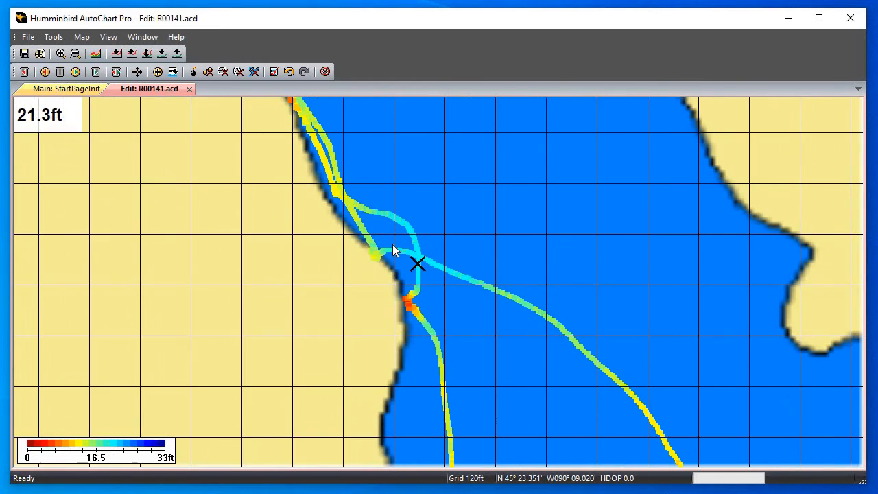
scroll(392, 239, up, 1)
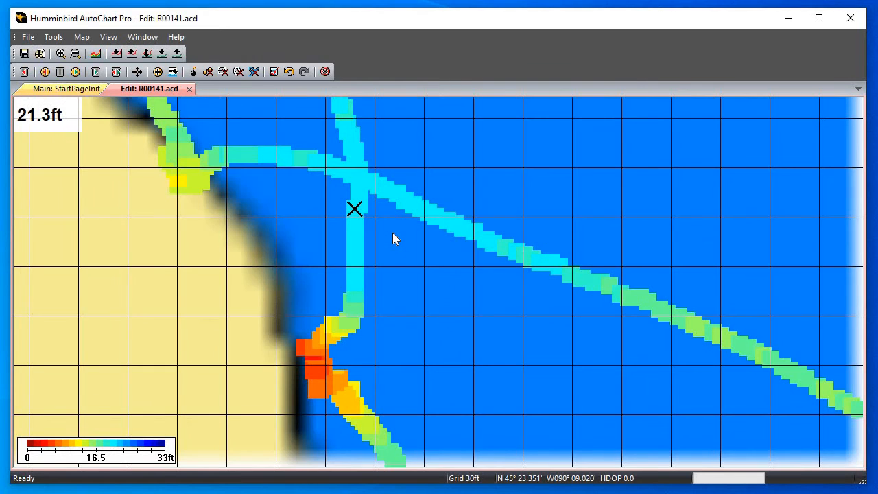
Examine the track depths along the nearby western shore and around the shallow spots beside the southern tip of the peninsula
scroll(392, 233, down, 2)
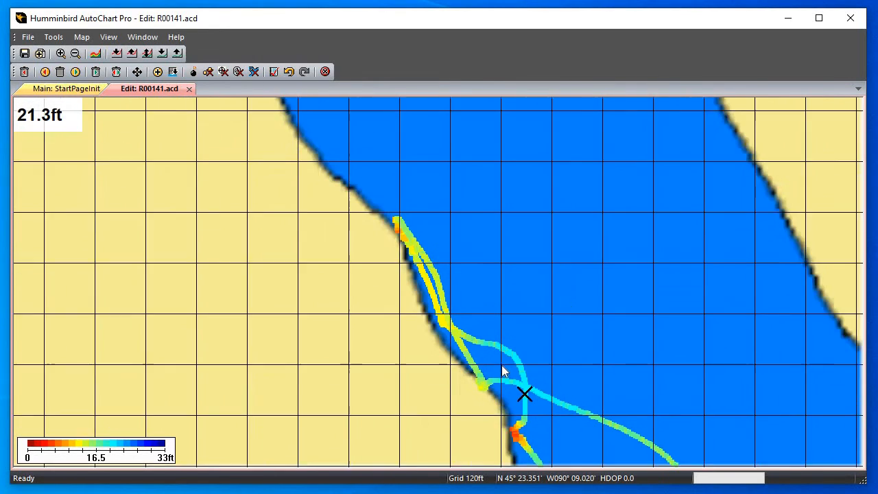
scroll(396, 229, up, 2)
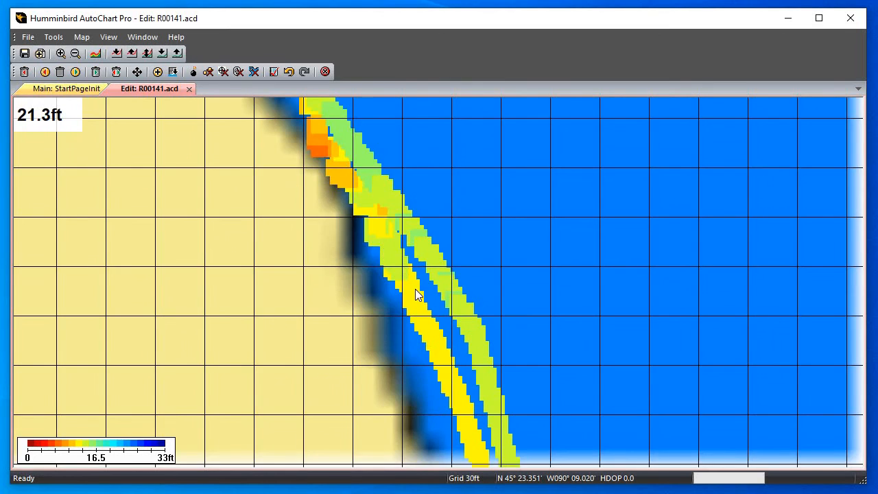
scroll(496, 223, down, 4)
scroll(387, 329, up, 1)
scroll(412, 301, up, 2)
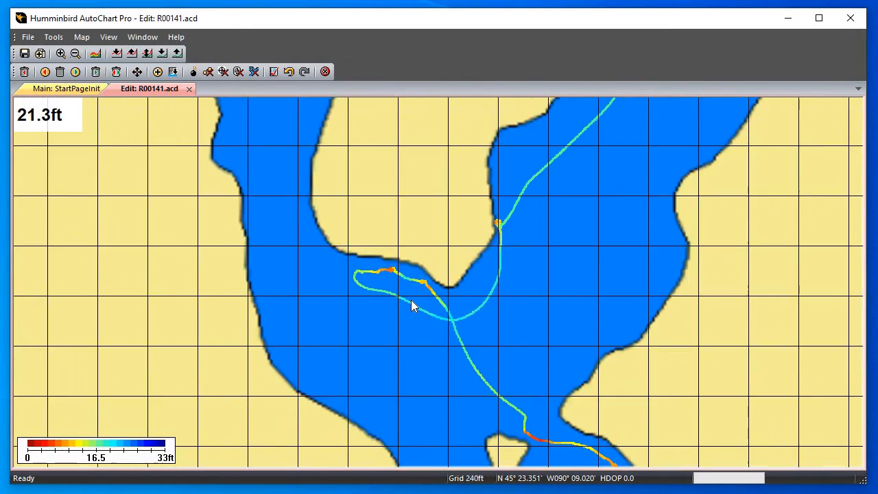
scroll(392, 312, up, 2)
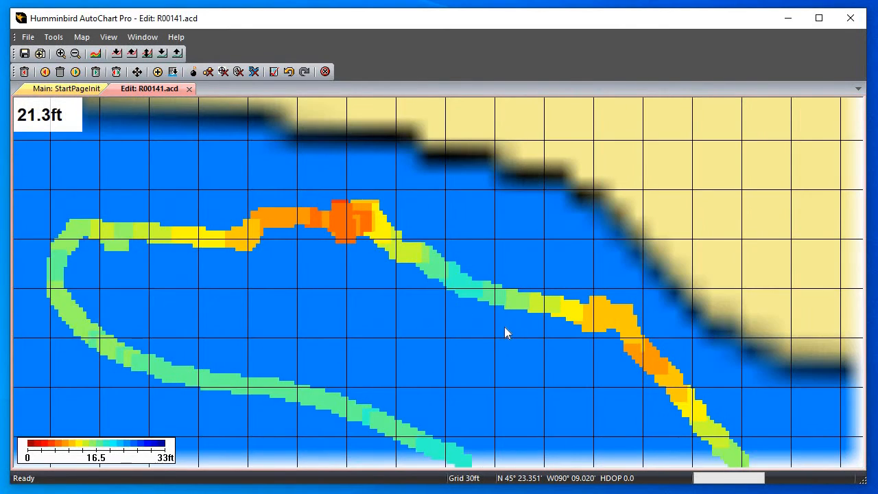
drag(446, 323, 335, 331)
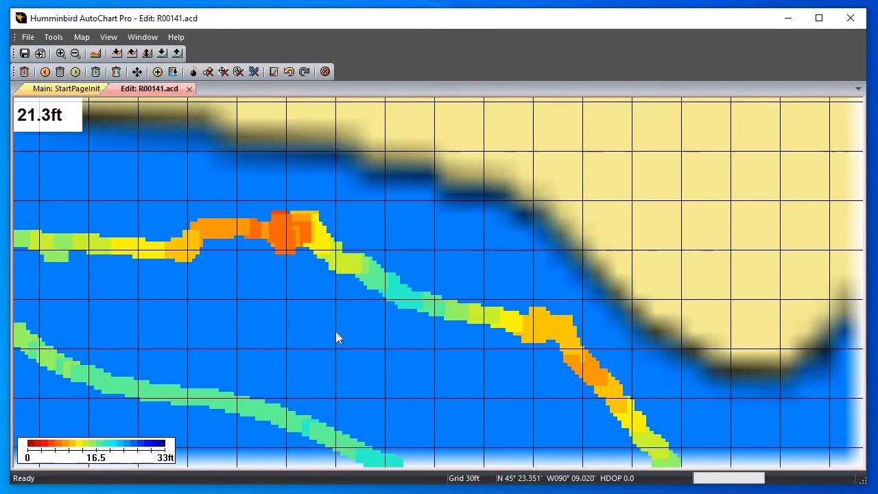
scroll(391, 312, down, 3)
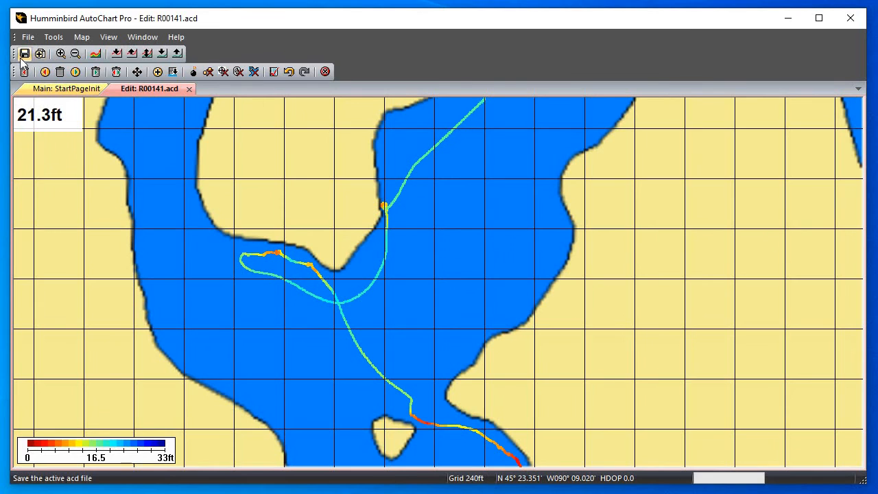
Close the R00141 track editor and re-center the main map on the surveyed lakes
click(189, 90)
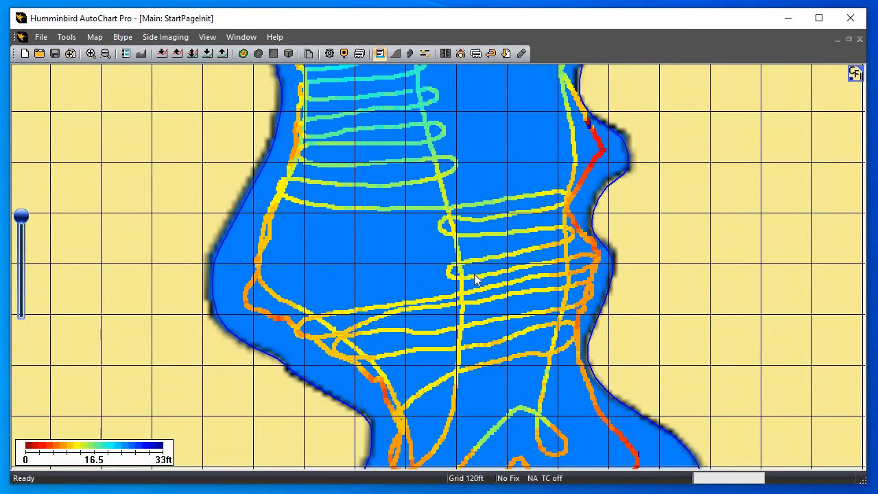
drag(591, 153, 503, 230)
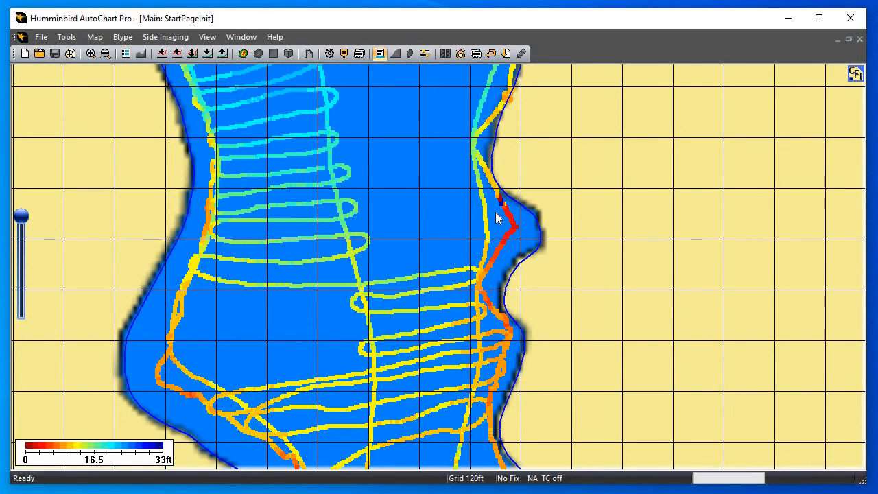
scroll(415, 248, down, 1)
scroll(470, 246, down, 1)
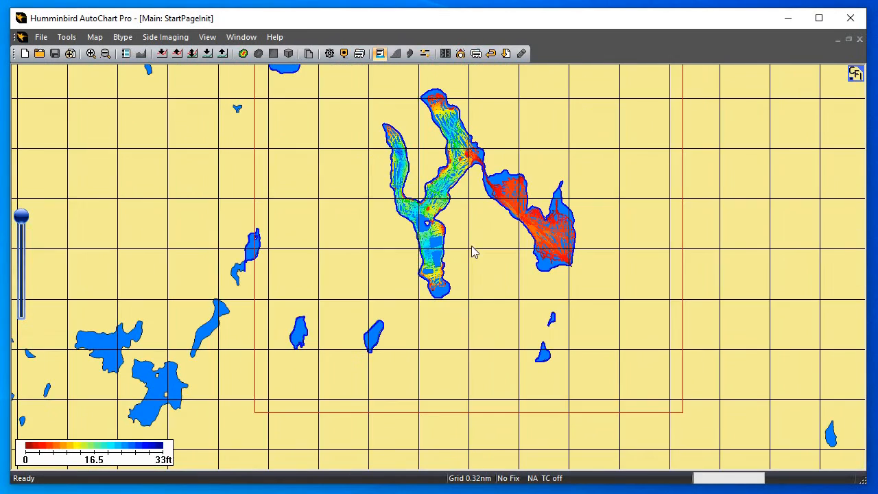
drag(453, 261, 435, 317)
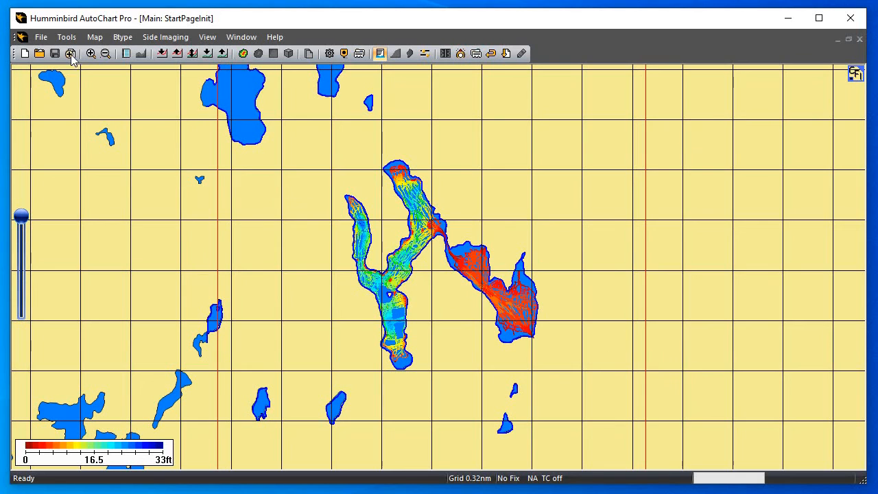
click(96, 38)
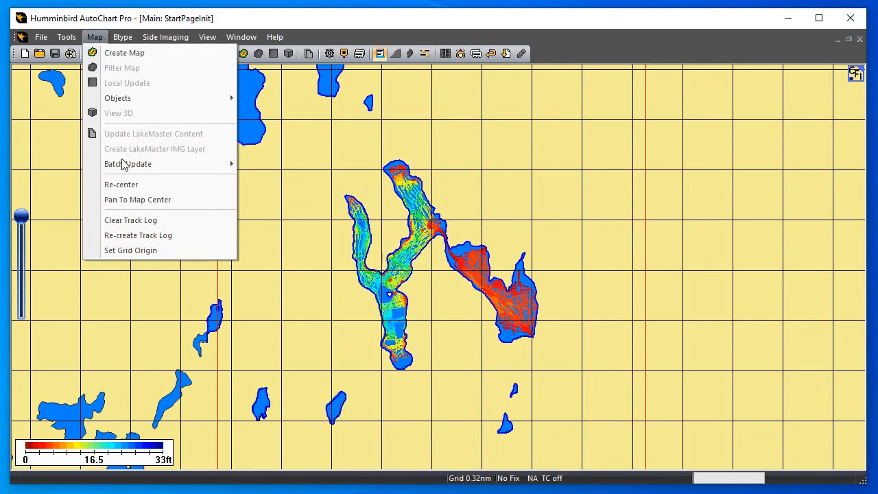
click(124, 185)
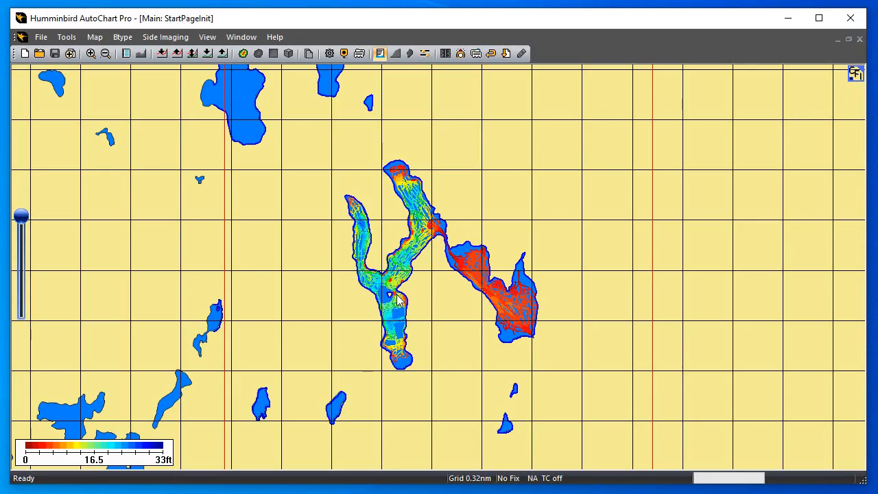
Examine the cleaned track beside the small eastern bay on the main map
scroll(397, 299, up, 4)
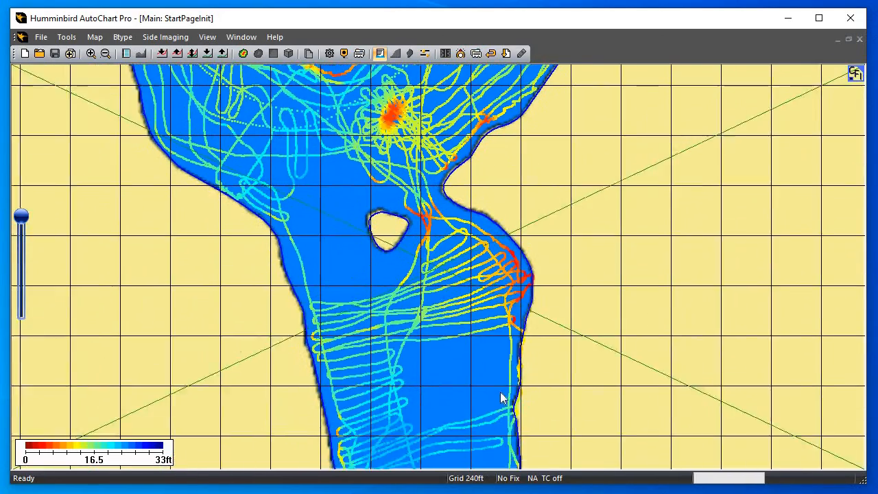
drag(500, 394, 437, 152)
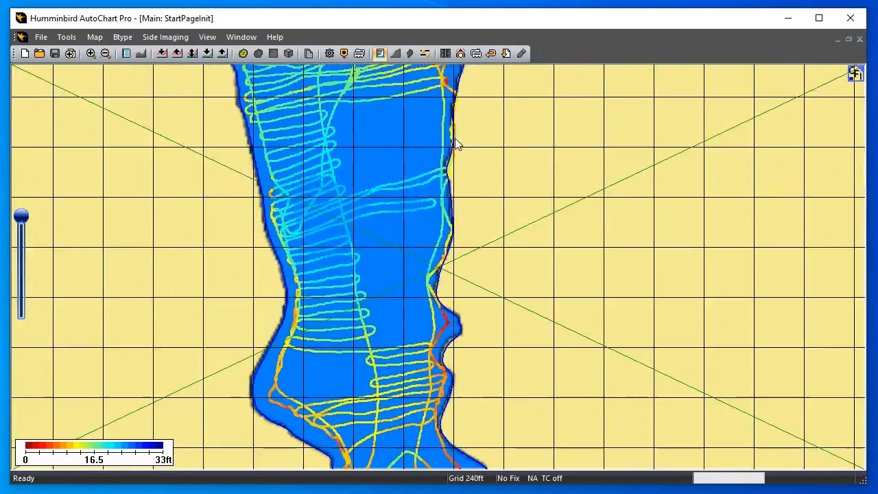
drag(449, 321, 460, 274)
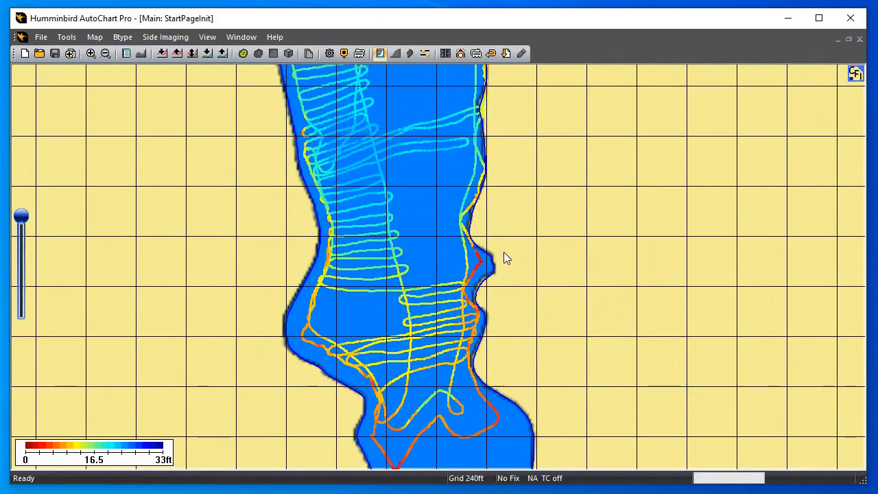
scroll(497, 252, up, 1)
scroll(539, 230, up, 2)
drag(601, 209, 512, 306)
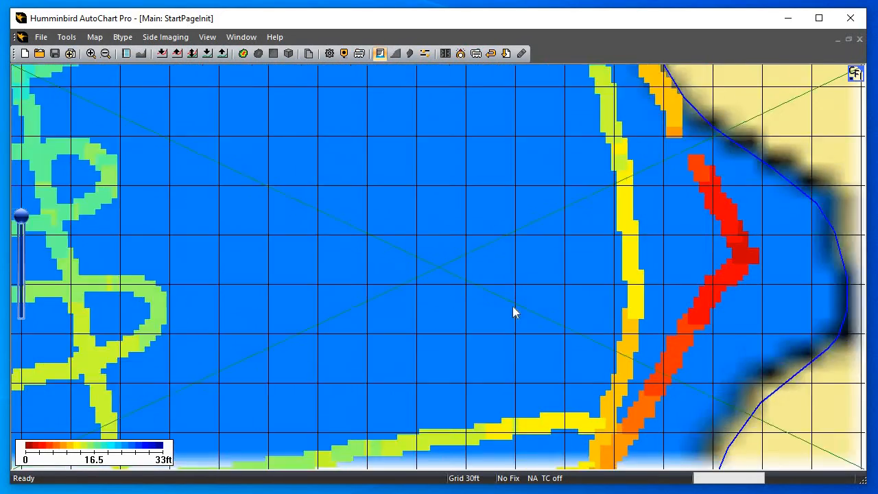
Create a depth-contour map of the surveyed lakes from all loaded track data
scroll(505, 297, down, 6)
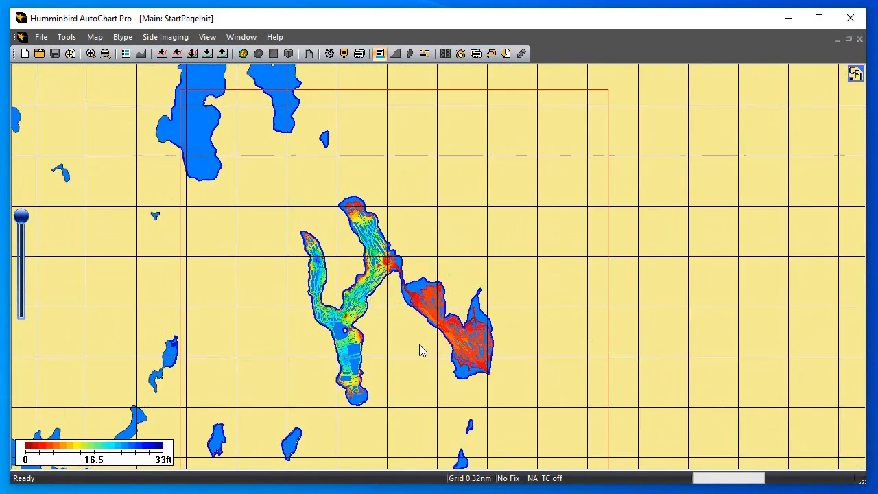
scroll(498, 256, up, 1)
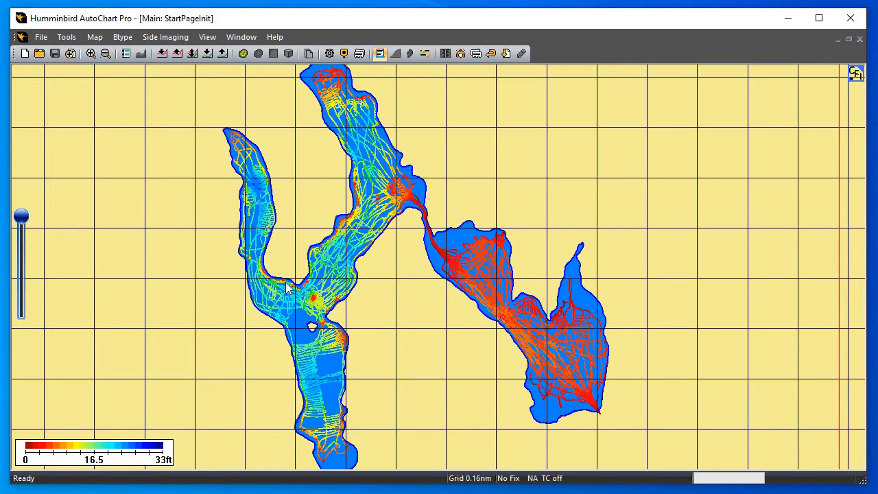
click(243, 54)
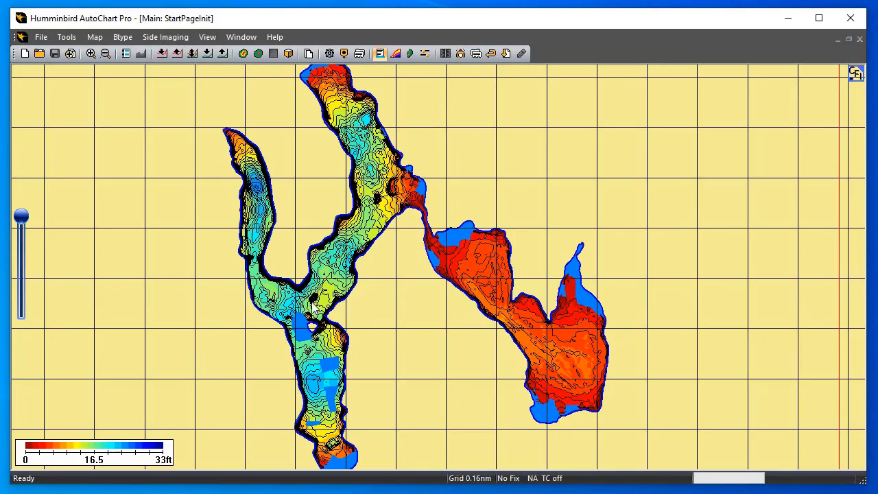
Examine the new contours around the connecting channel and read the depth on the isolated shallow hump north of the island
scroll(310, 307, up, 1)
scroll(417, 288, up, 1)
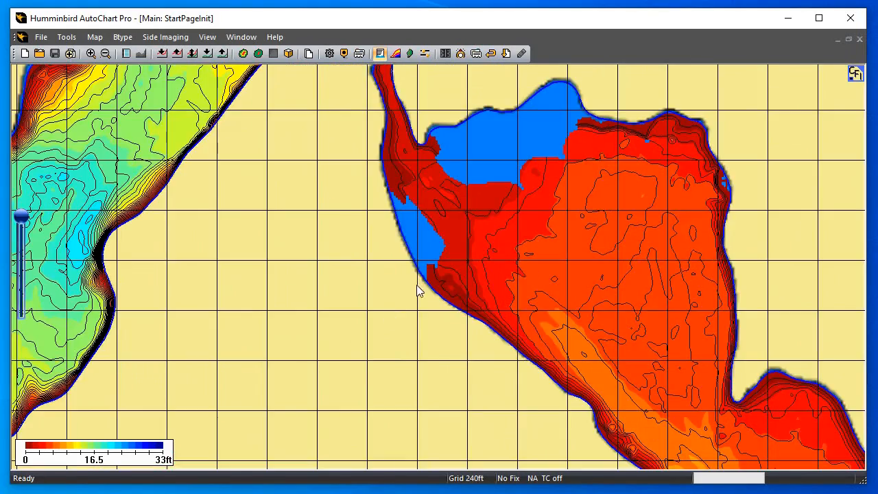
scroll(421, 307, up, 2)
scroll(423, 310, up, 1)
scroll(372, 307, up, 1)
scroll(547, 267, up, 1)
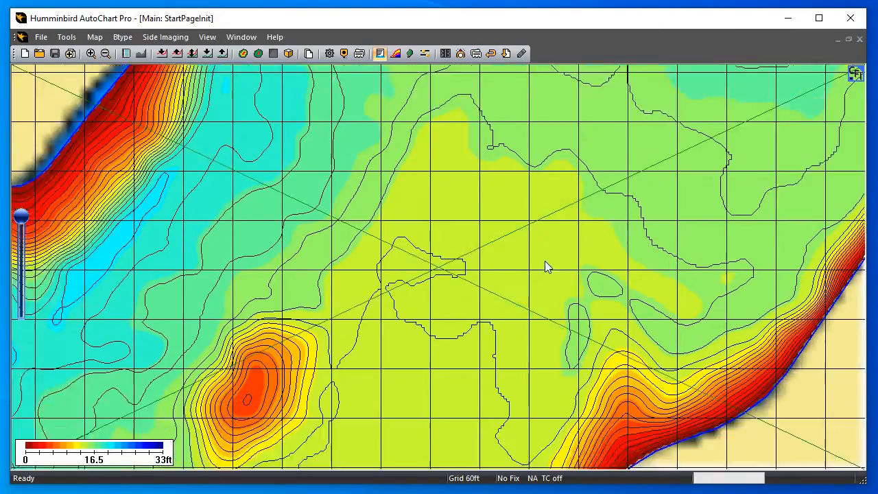
scroll(500, 274, up, 1)
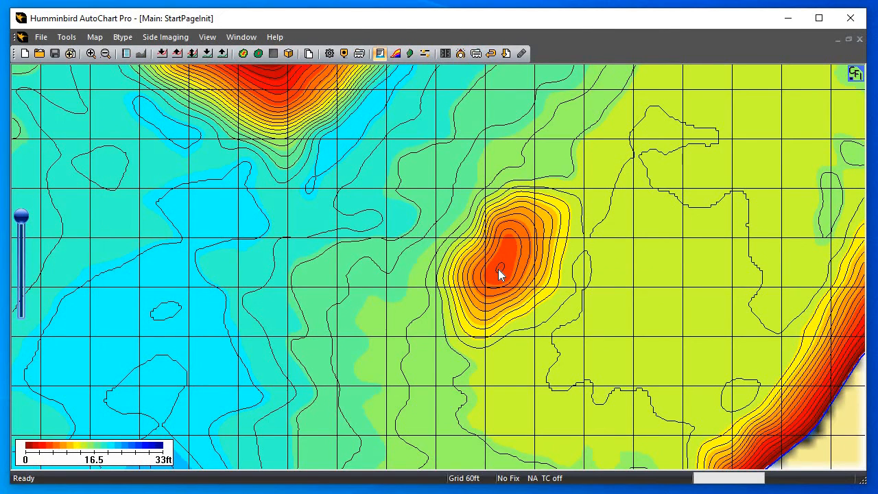
mouse_move(498, 269)
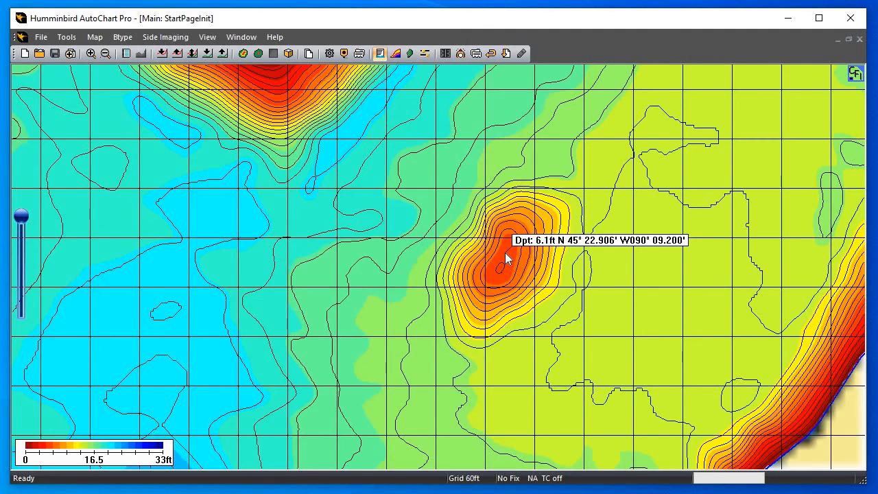
Examine the contours of the small humps near the entrance to the channel leading to the eastern lake
scroll(505, 252, down, 2)
drag(531, 193, 338, 405)
drag(512, 218, 389, 368)
drag(457, 214, 404, 253)
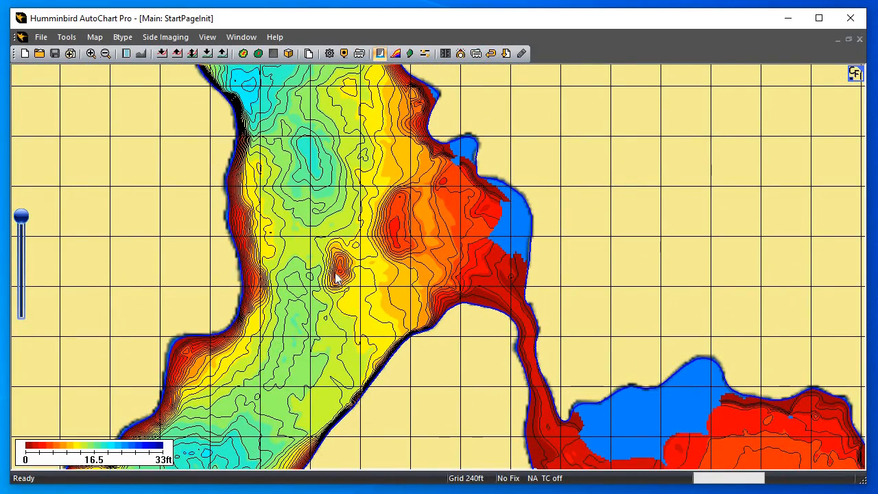
scroll(341, 274, down, 1)
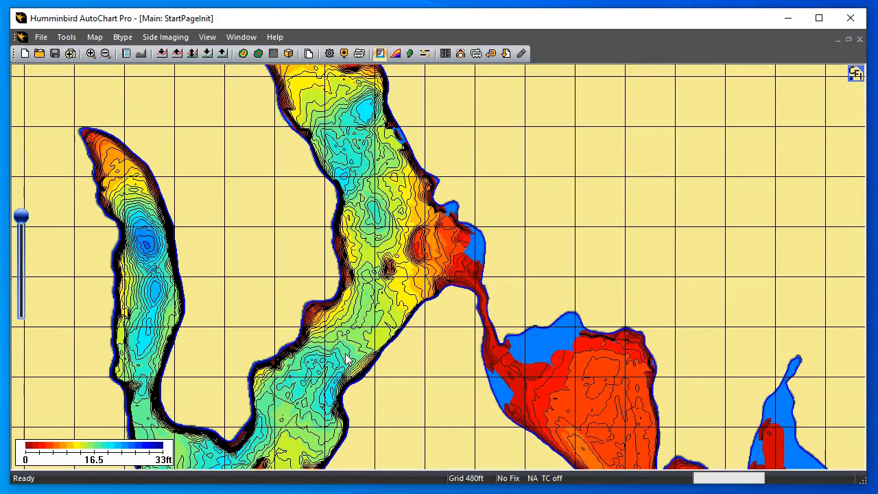
scroll(349, 356, down, 1)
drag(417, 214, 429, 317)
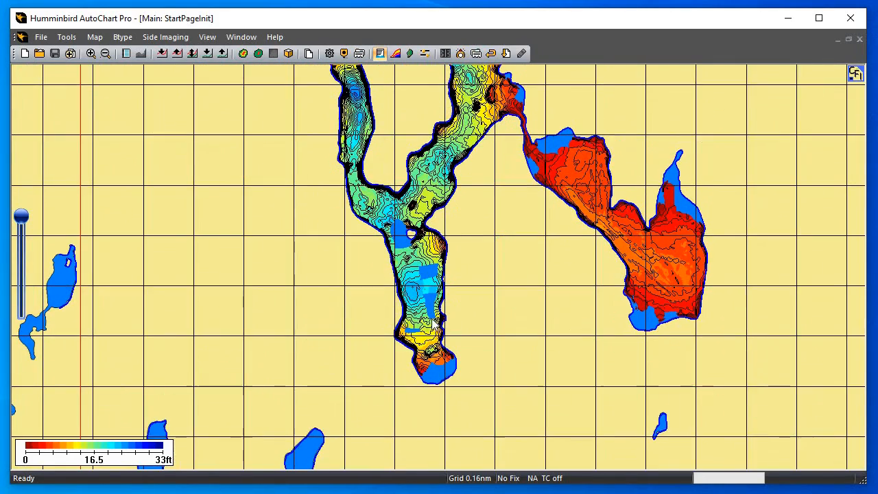
Examine the southern basin's contours, deep holes and unsurveyed gaps south of the island
scroll(421, 314, up, 2)
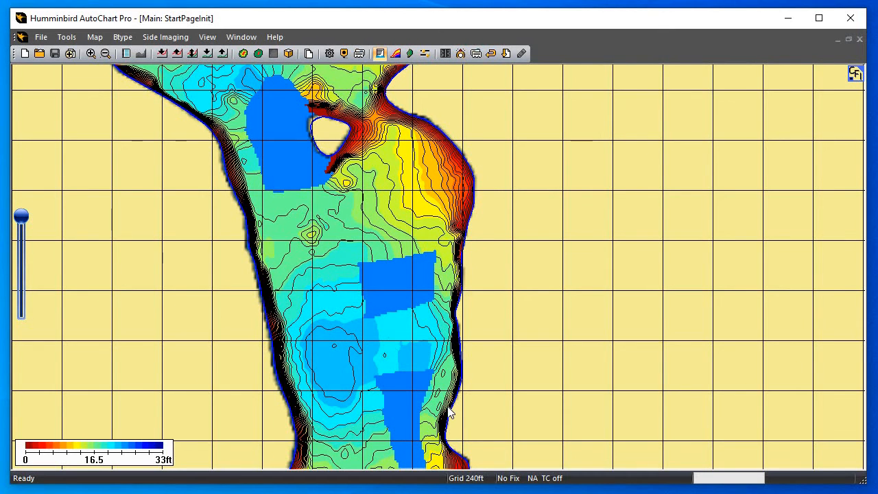
drag(471, 218, 440, 414)
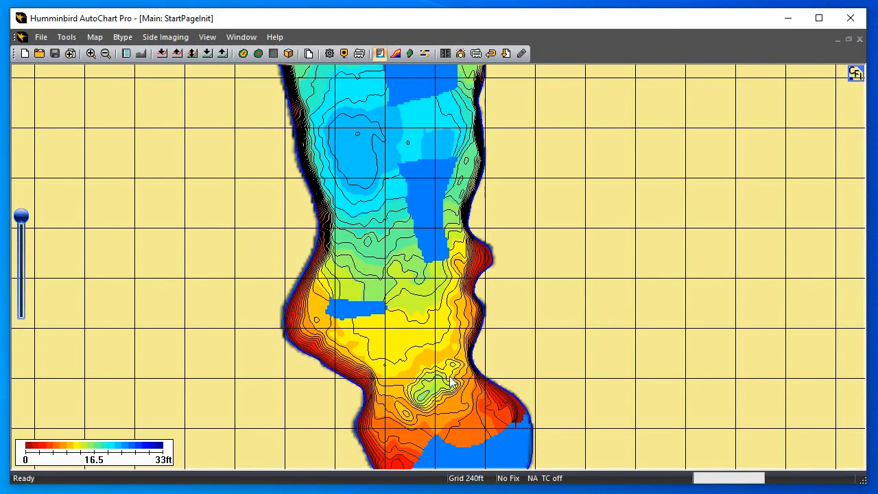
drag(461, 337, 467, 423)
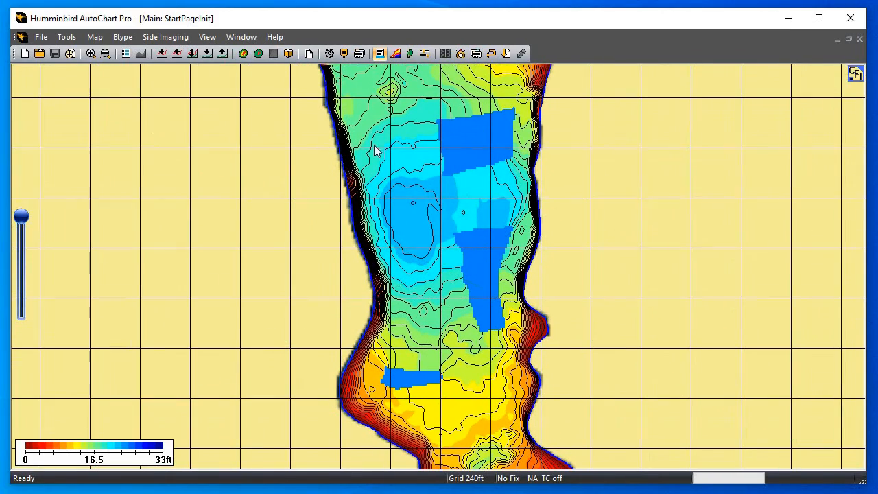
drag(436, 313, 448, 391)
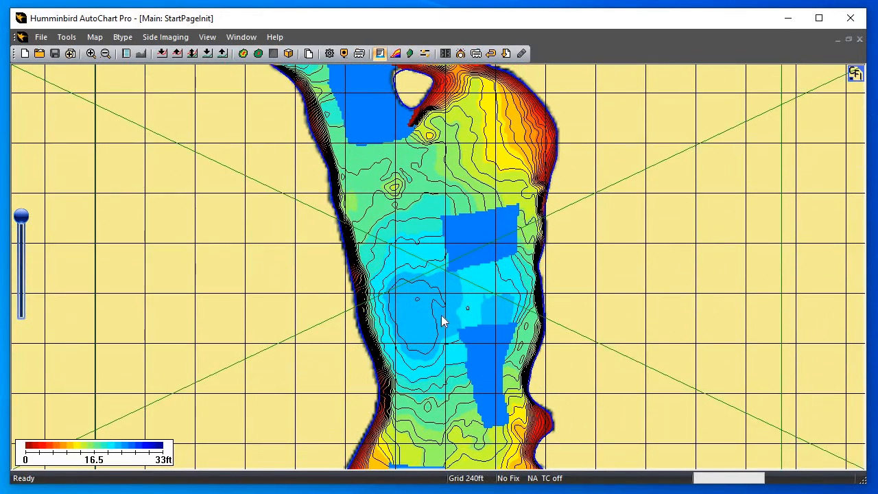
drag(391, 256, 330, 343)
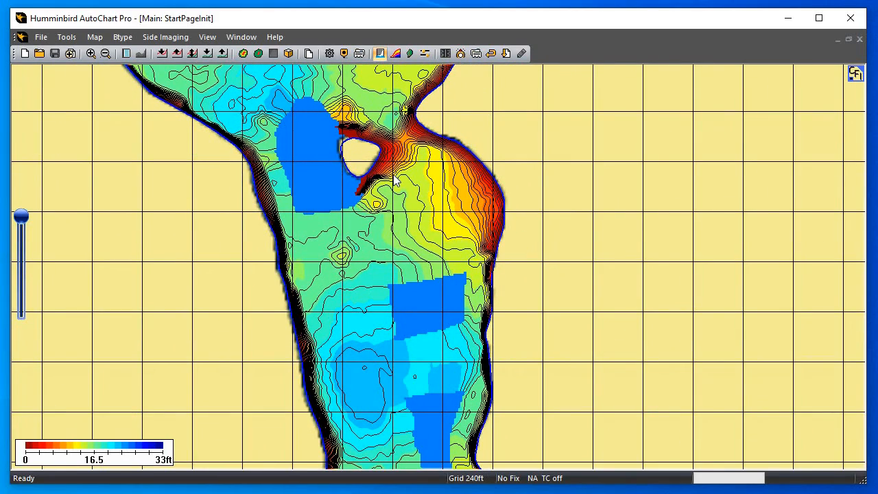
Examine the contours around the small island and along the shoreline point northeast of it
scroll(393, 175, up, 1)
drag(360, 127, 349, 304)
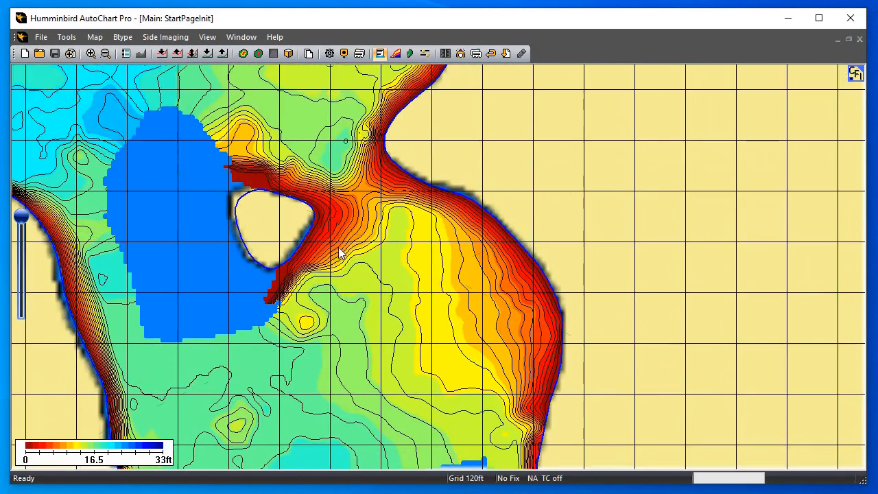
scroll(321, 240, up, 1)
drag(289, 243, 380, 329)
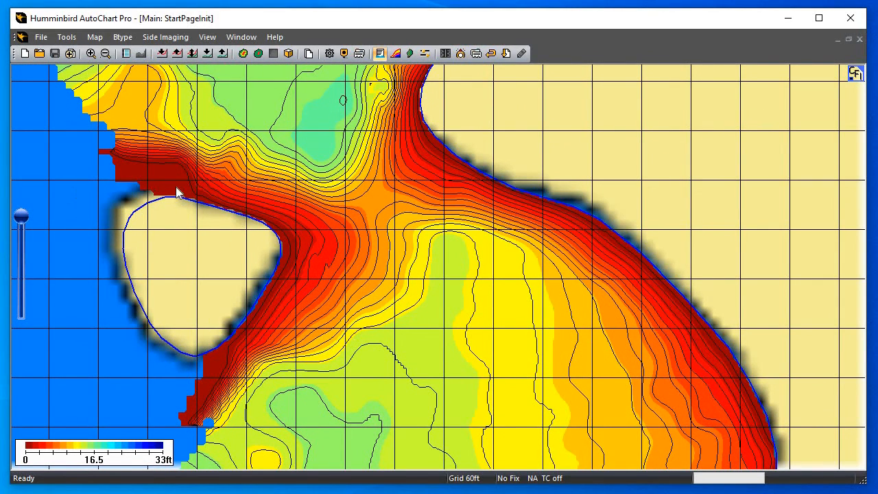
drag(167, 145, 271, 142)
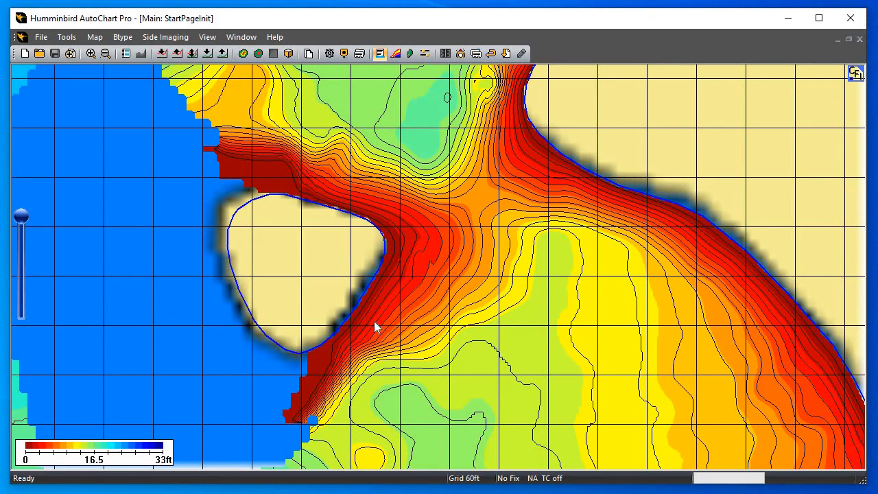
drag(437, 165, 323, 247)
scroll(259, 273, up, 1)
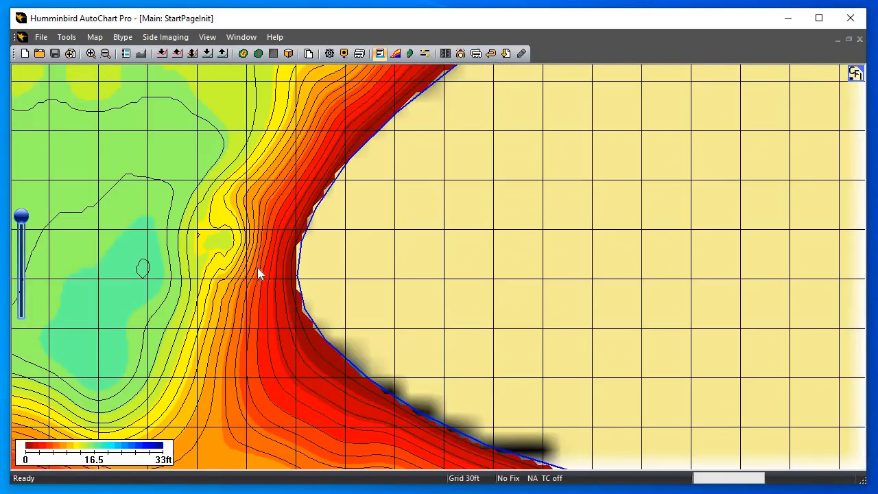
scroll(292, 278, down, 2)
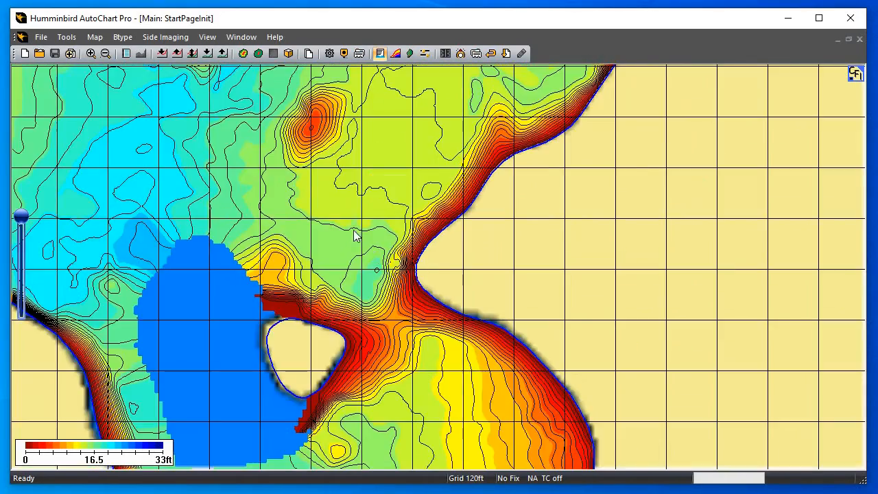
Write the created chart data to the LakeMaster SD card and switch the background display to the custom LakeMaster map
drag(403, 157, 319, 276)
drag(374, 247, 293, 347)
drag(359, 175, 253, 349)
scroll(311, 249, down, 1)
drag(405, 226, 313, 354)
scroll(361, 253, down, 2)
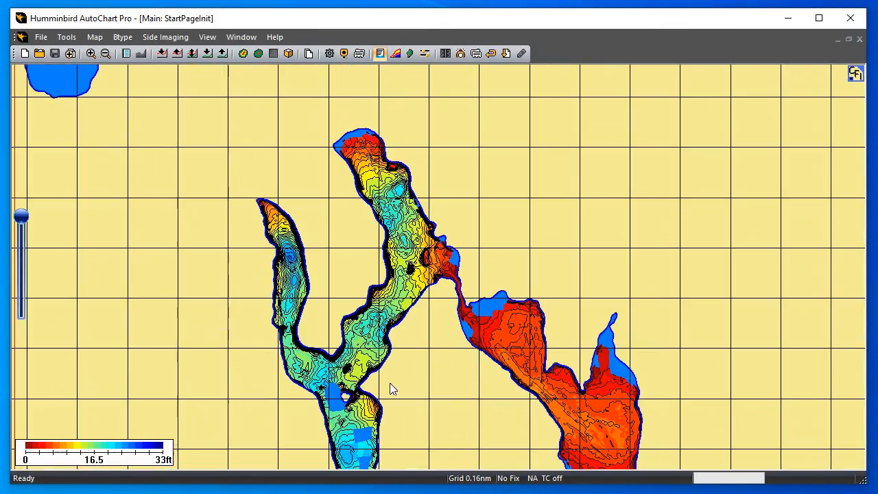
drag(408, 263, 353, 236)
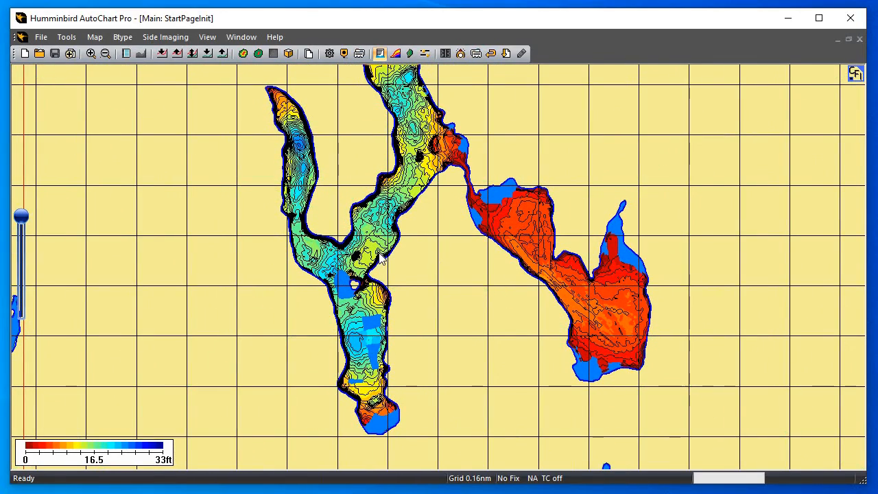
click(313, 59)
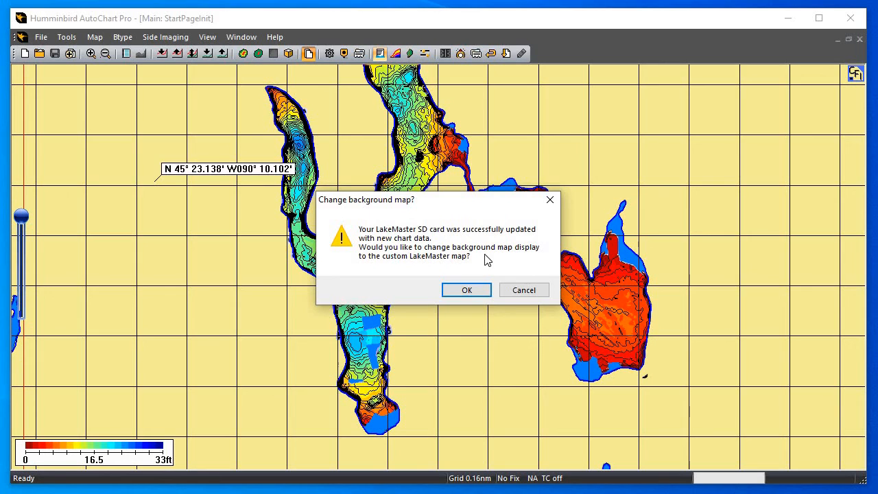
click(468, 291)
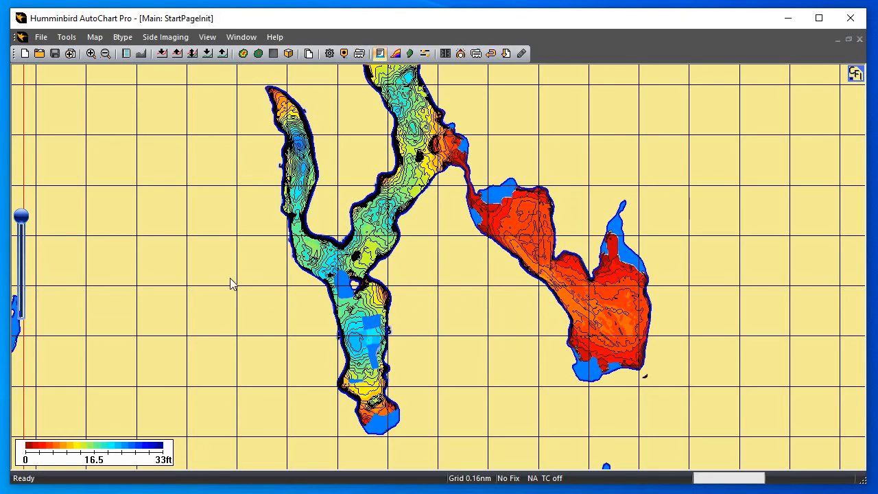
Fade the colored depth overlay fully out so that the custom LakeMaster map shows
drag(23, 217, 21, 284)
drag(18, 331, 21, 316)
drag(388, 357, 363, 431)
Examine the custom LakeMaster contours at the channel between the lakes and around the hump in the central basin
scroll(379, 317, up, 1)
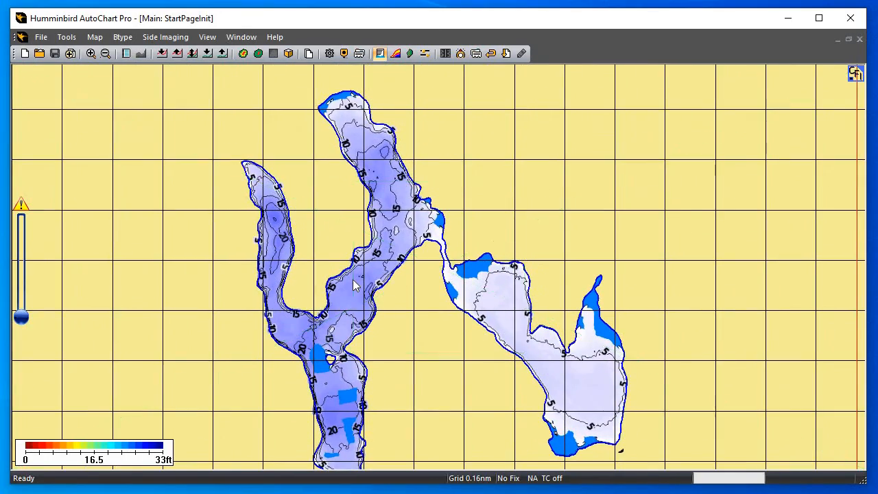
scroll(352, 286, up, 1)
scroll(379, 258, up, 1)
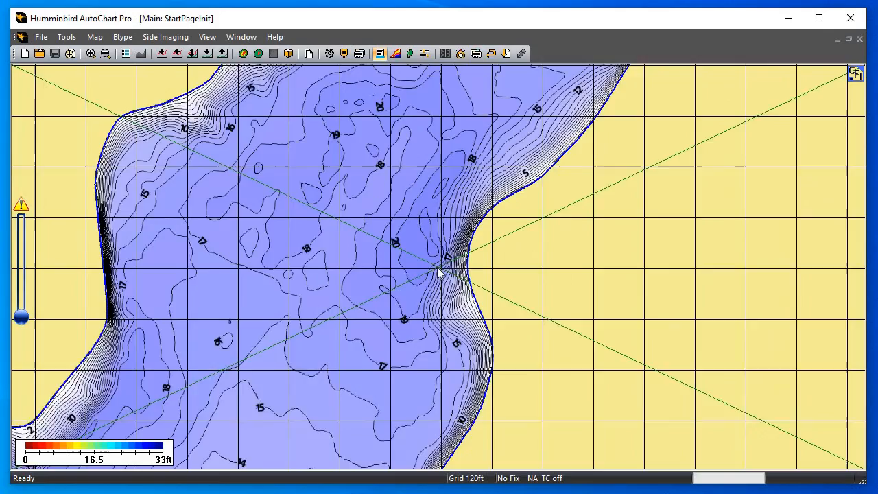
drag(439, 268, 630, 120)
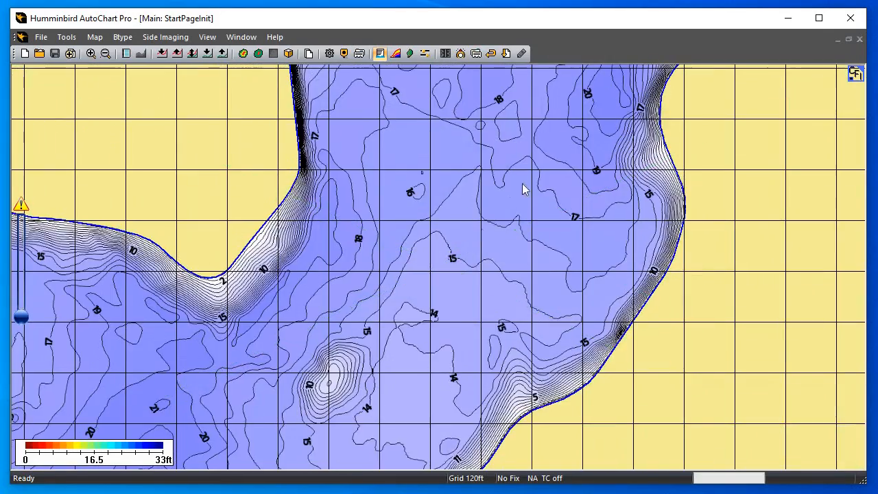
drag(355, 295, 483, 186)
Examine the custom LakeMaster contours and depth labels along the western arm and its junction with the central basin
drag(314, 388, 471, 349)
drag(331, 198, 367, 323)
drag(335, 294, 448, 365)
drag(289, 164, 357, 343)
drag(371, 233, 370, 266)
drag(334, 368, 346, 310)
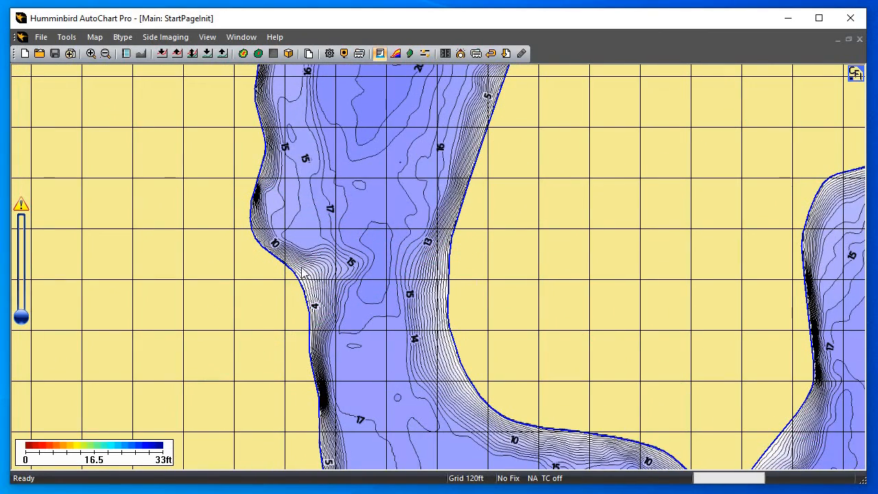
drag(668, 401, 402, 303)
scroll(523, 295, down, 1)
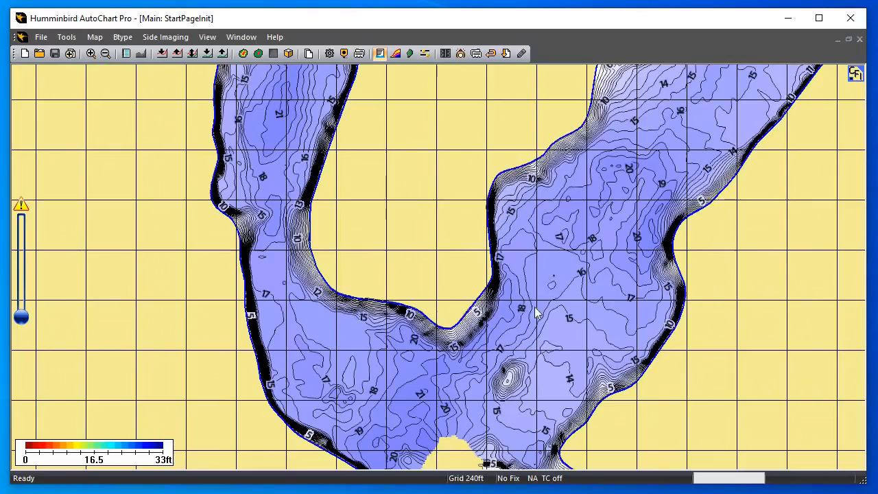
Examine the custom map around the island and the tightly spaced contours along the eastern shore south of it
drag(520, 355, 430, 201)
drag(519, 368, 411, 253)
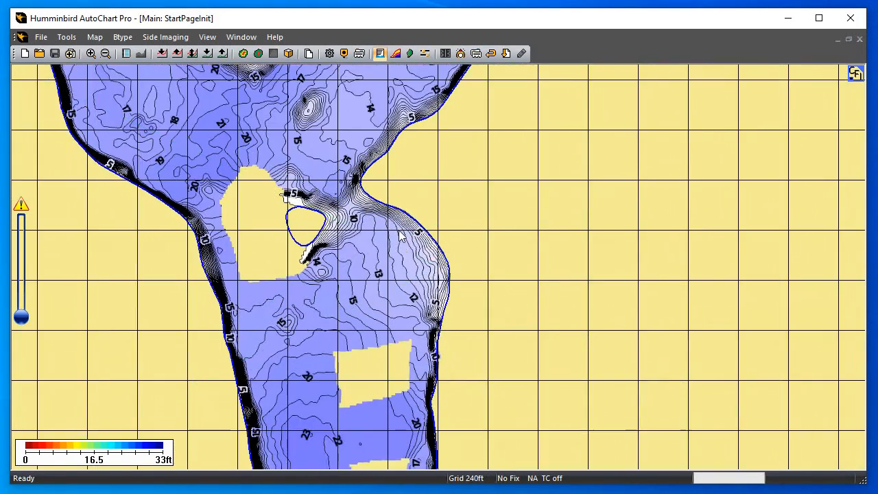
drag(417, 309, 420, 253)
scroll(433, 269, up, 2)
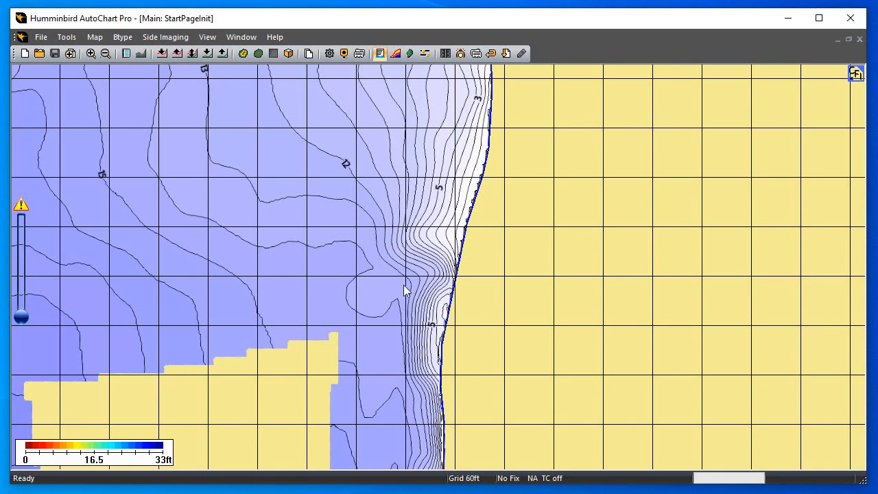
scroll(401, 286, down, 1)
scroll(400, 304, down, 1)
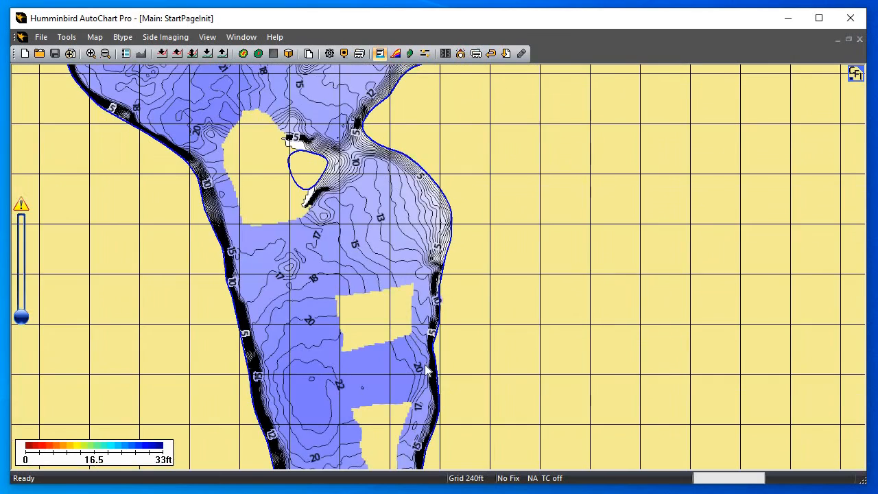
Examine the custom map's contours in the small eastern bay and around the unsurveyed gaps of the southern basin
drag(402, 312, 376, 137)
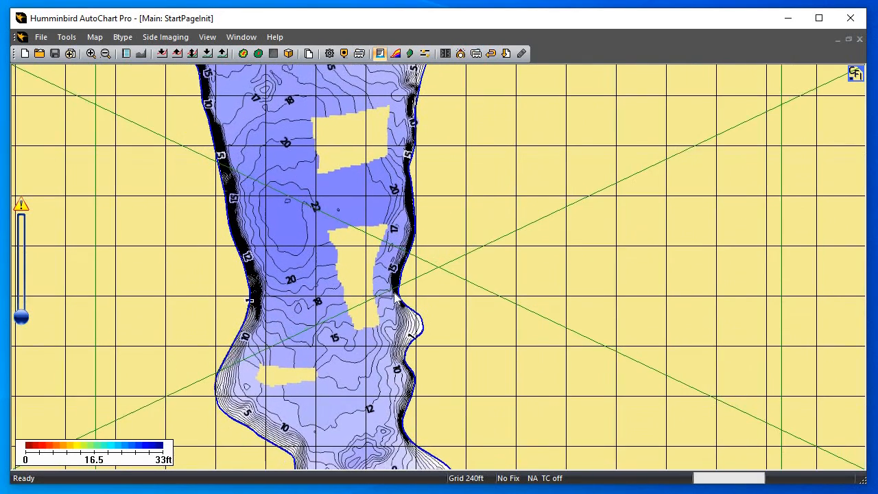
scroll(389, 268, up, 1)
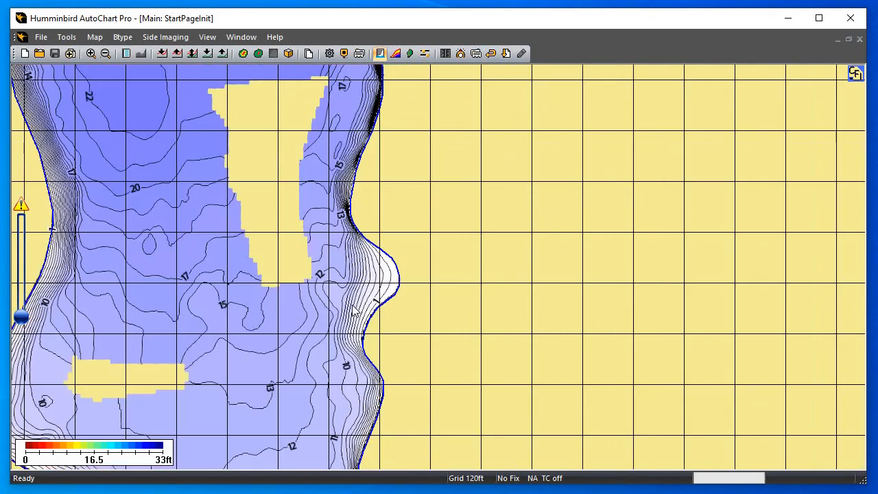
scroll(352, 309, up, 1)
scroll(355, 308, down, 3)
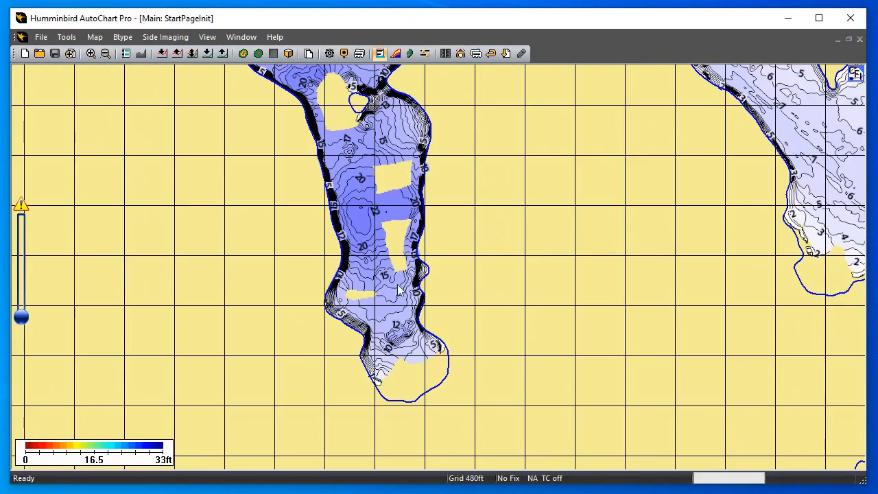
Examine the custom map's contours from the southern basin past the island and central junction up through the northern arm
drag(376, 271, 309, 393)
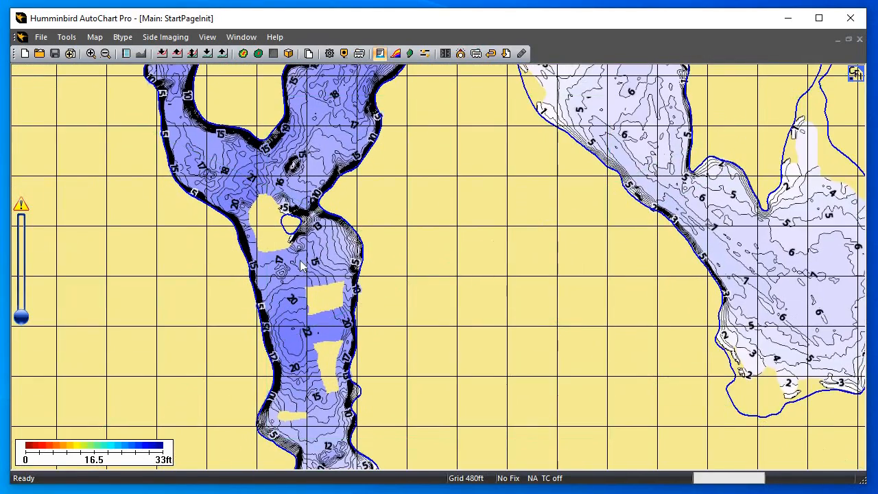
drag(295, 192, 263, 288)
scroll(264, 288, up, 2)
drag(24, 204, 420, 233)
scroll(333, 248, down, 1)
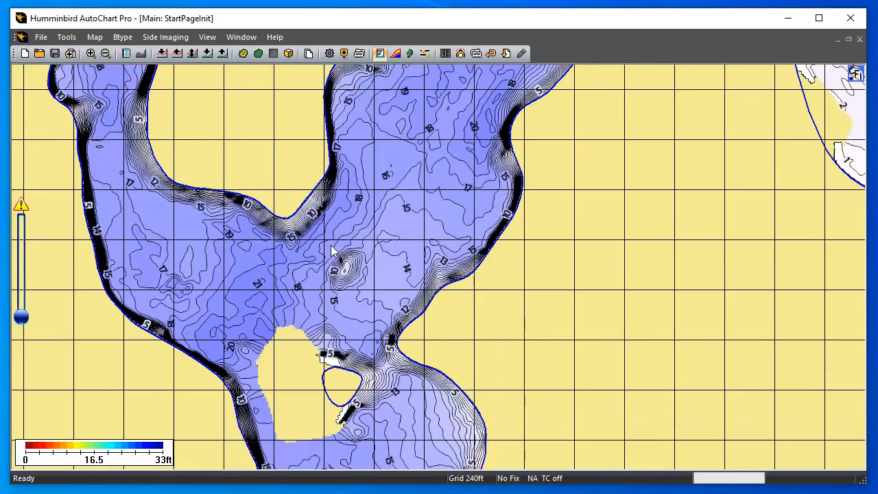
scroll(416, 221, down, 1)
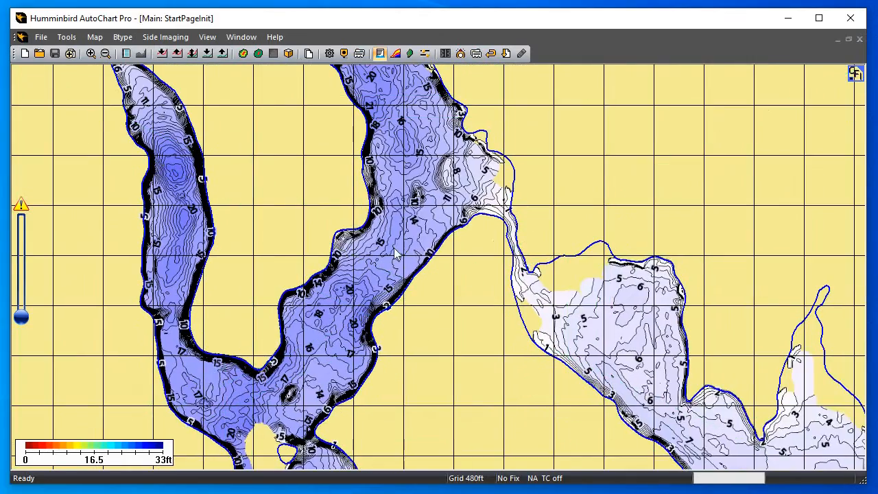
drag(400, 227, 452, 291)
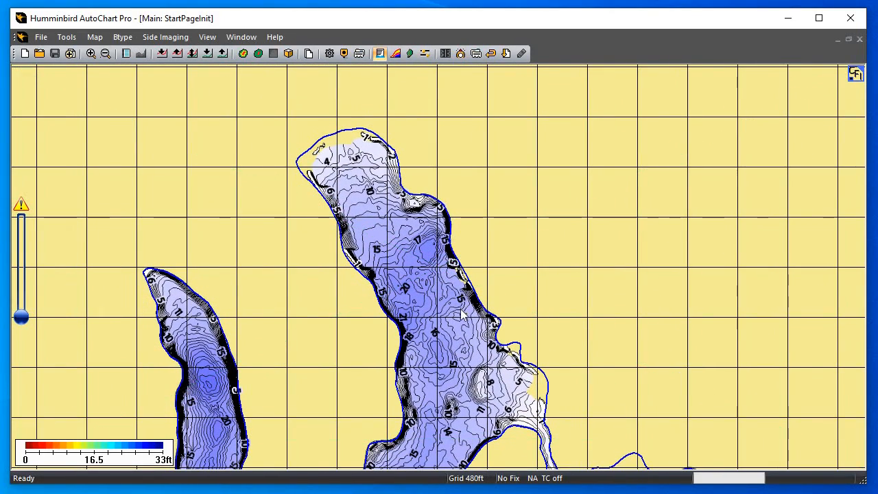
mouse_move(461, 314)
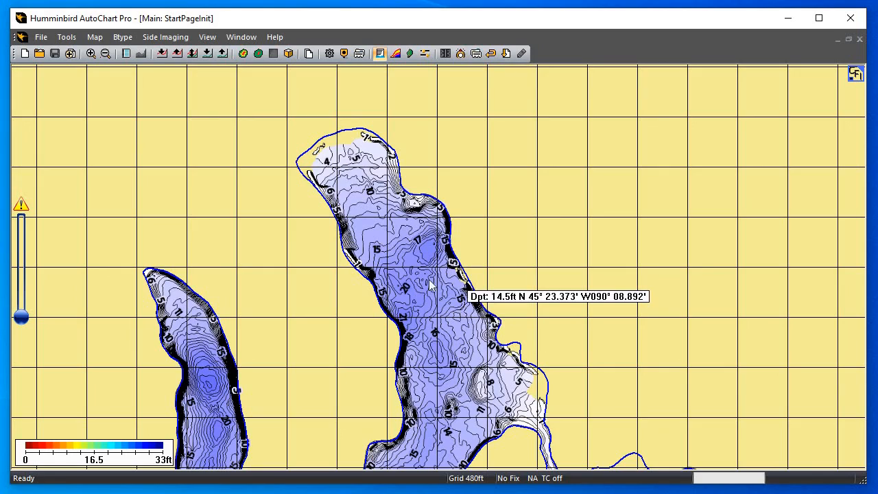
Examine the custom map's contours in the shallow eastern lake, from the connecting channel to its southern shore and narrow northeastern inlet
drag(429, 280, 312, 201)
drag(439, 318, 331, 178)
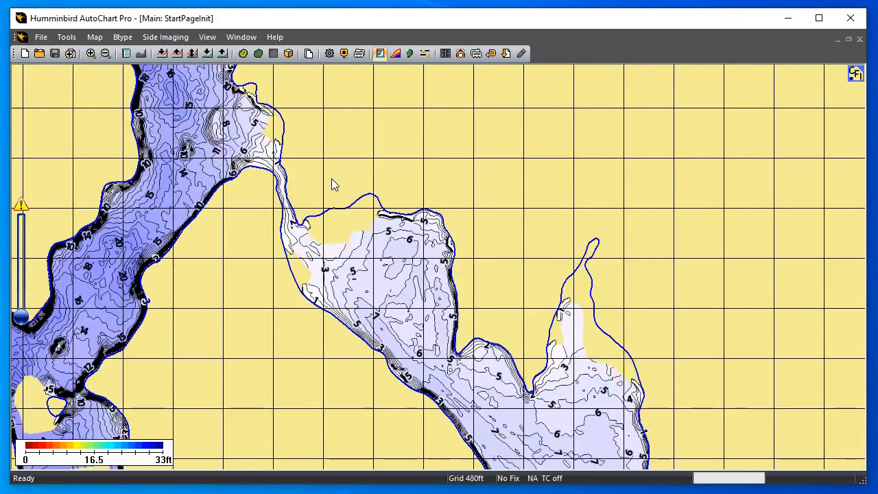
drag(400, 275, 287, 143)
drag(424, 298, 341, 223)
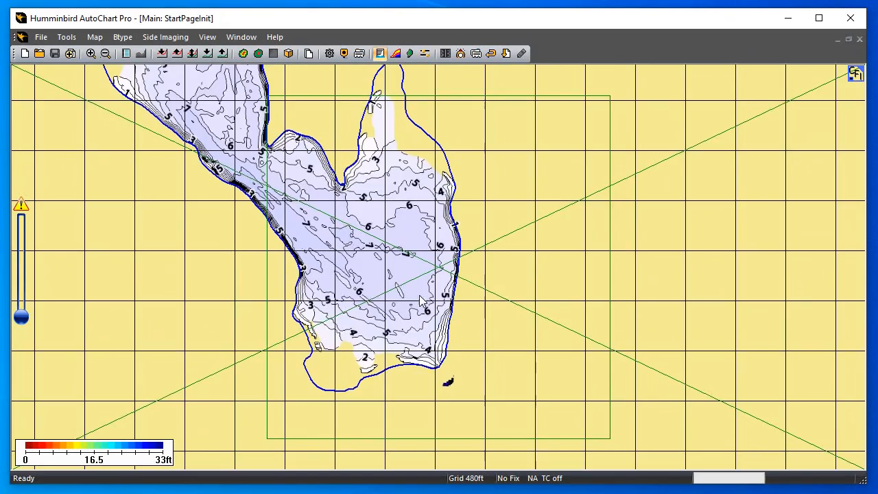
drag(422, 302, 531, 373)
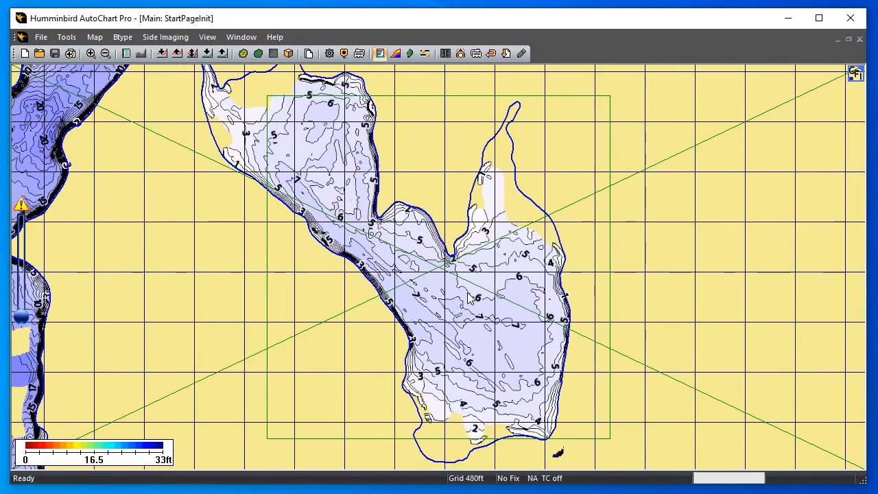
drag(467, 293, 556, 368)
Compare the custom map's contour detail and unsurveyed areas across both connected lakes at overview and closer zoom levels
scroll(431, 285, down, 1)
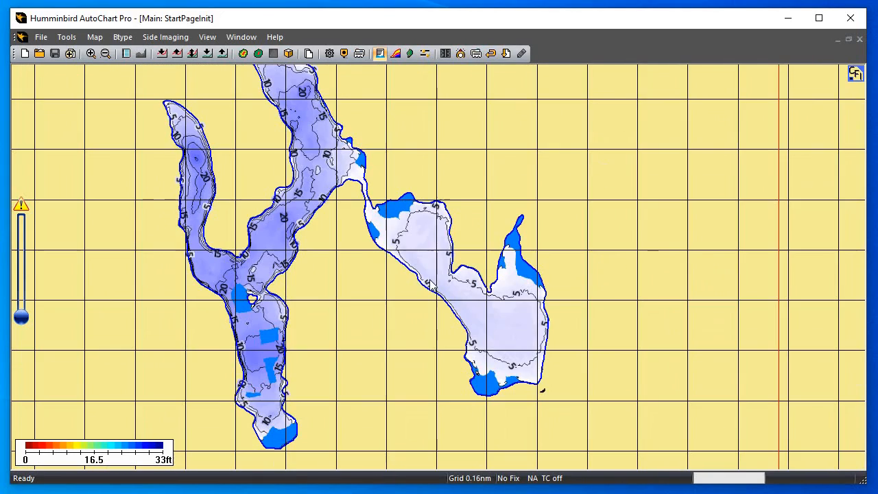
drag(341, 258, 458, 333)
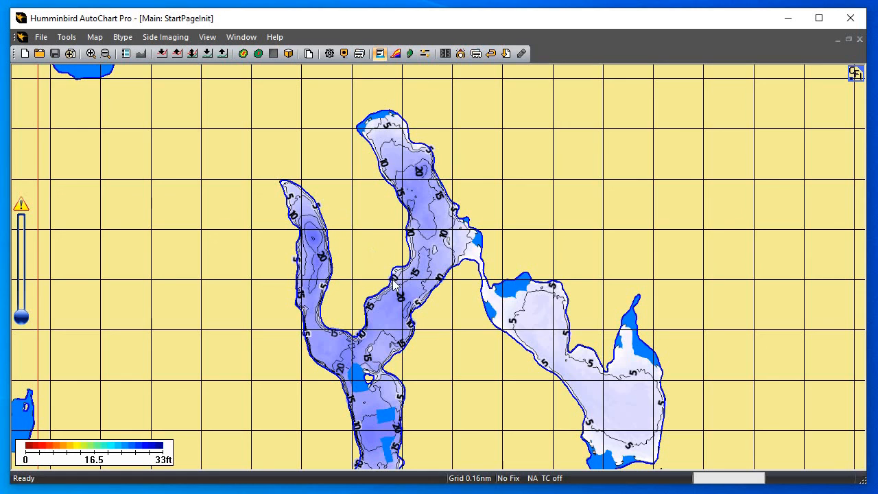
scroll(393, 284, up, 1)
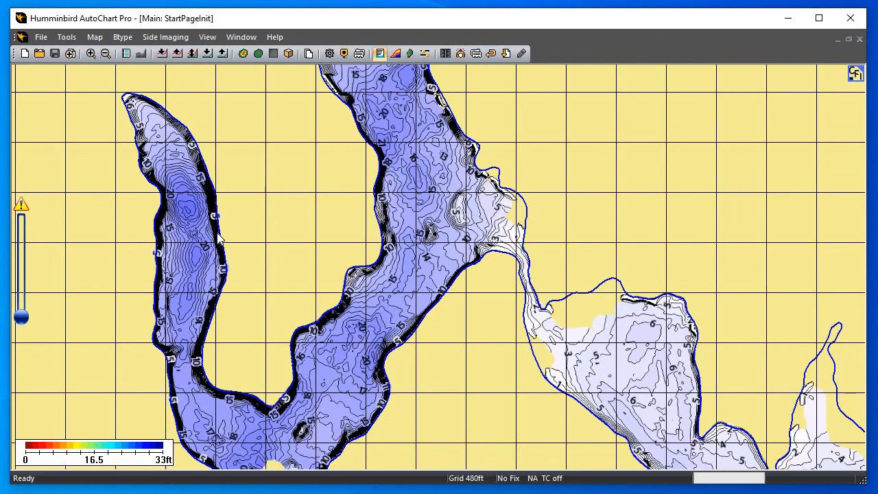
mouse_move(218, 237)
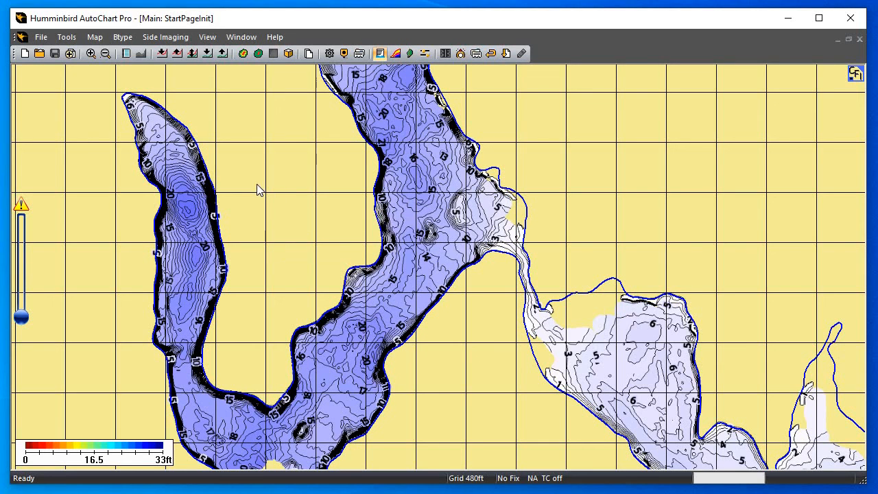
scroll(404, 271, down, 3)
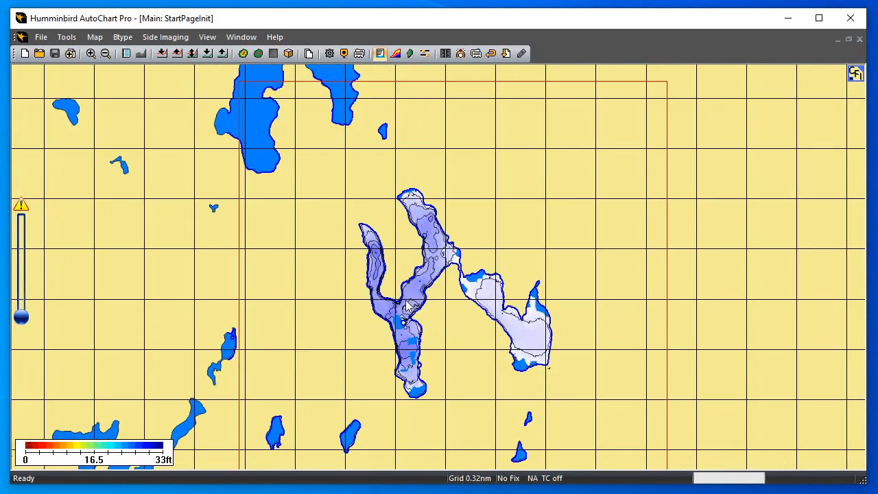
drag(445, 298, 428, 278)
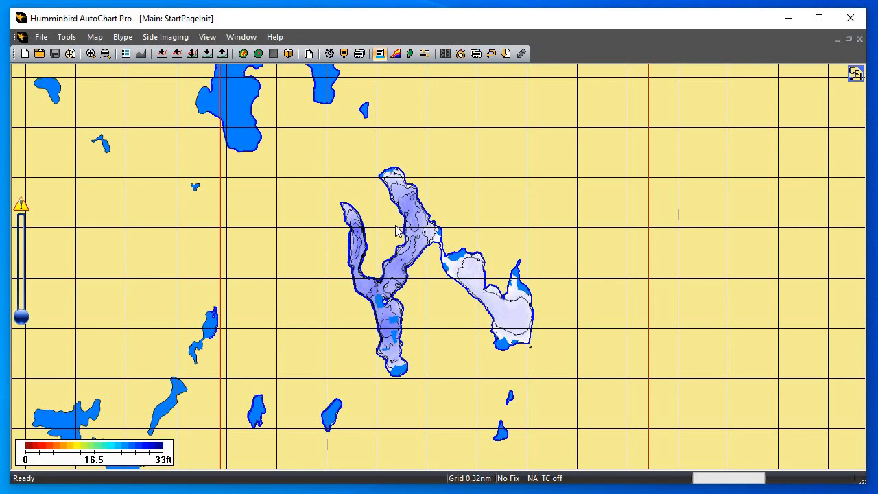
scroll(394, 231, up, 1)
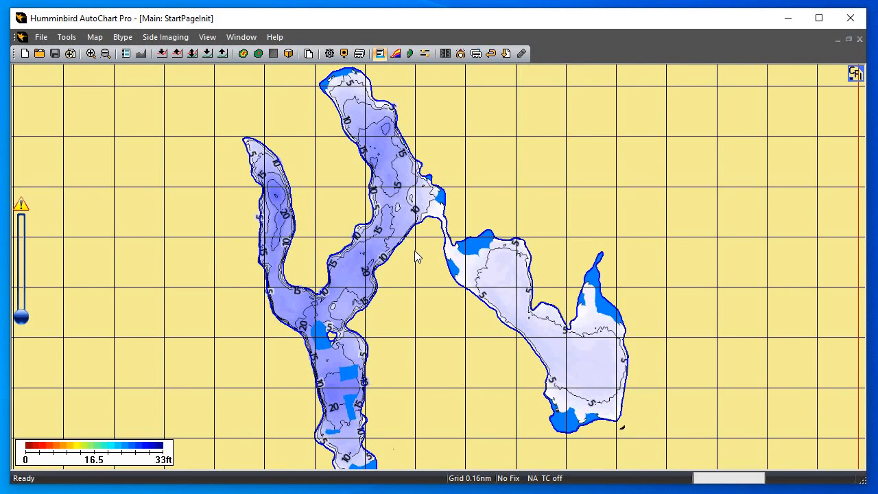